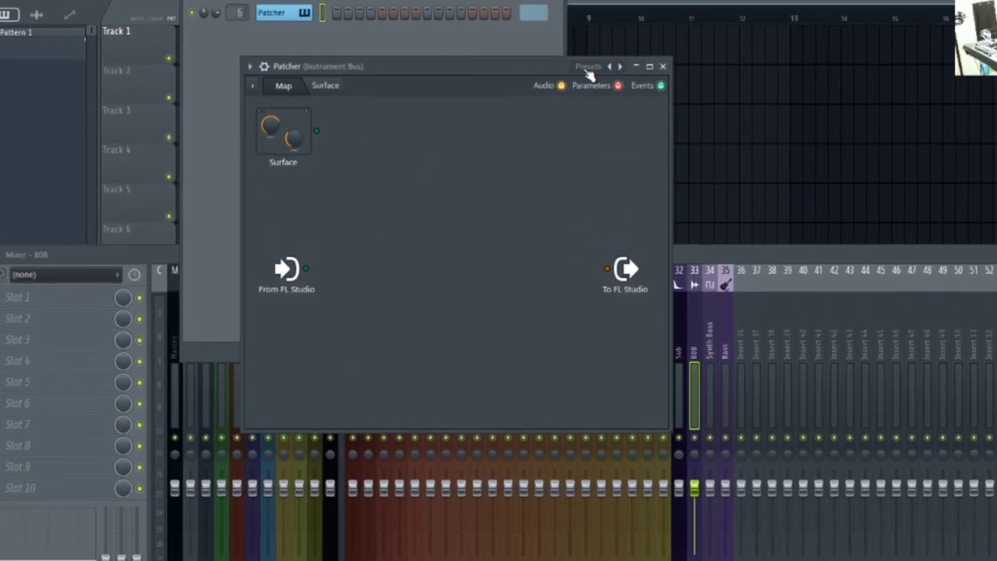
Step: Load the YottaSaw preset from the X WiseLabs group into Patcher
click(569, 91)
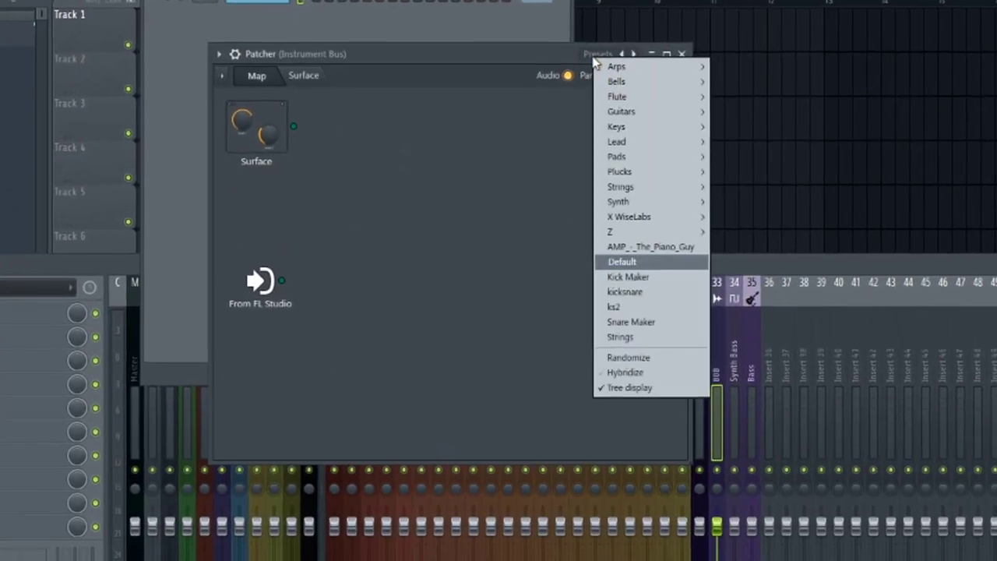
mouse_move(635, 218)
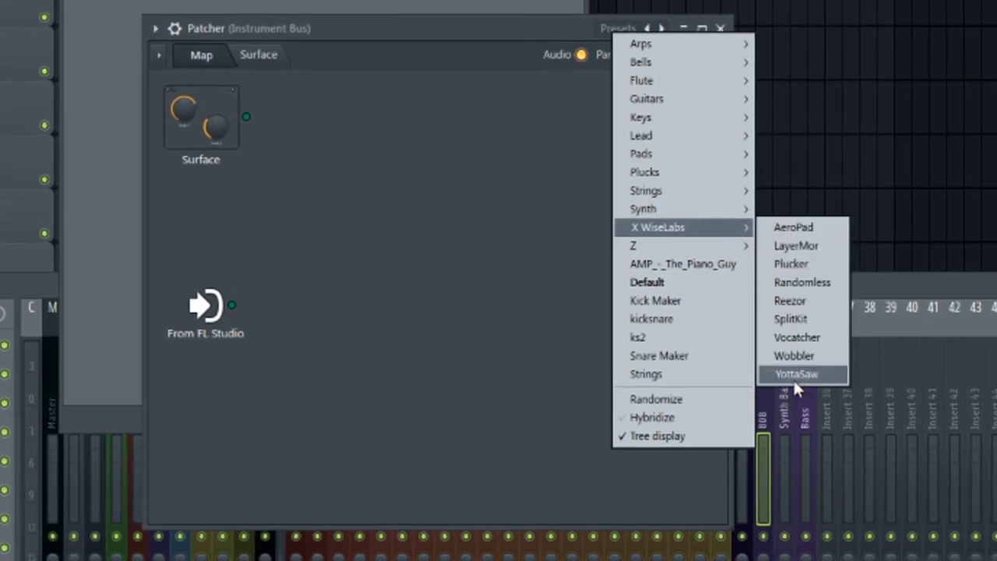
click(793, 378)
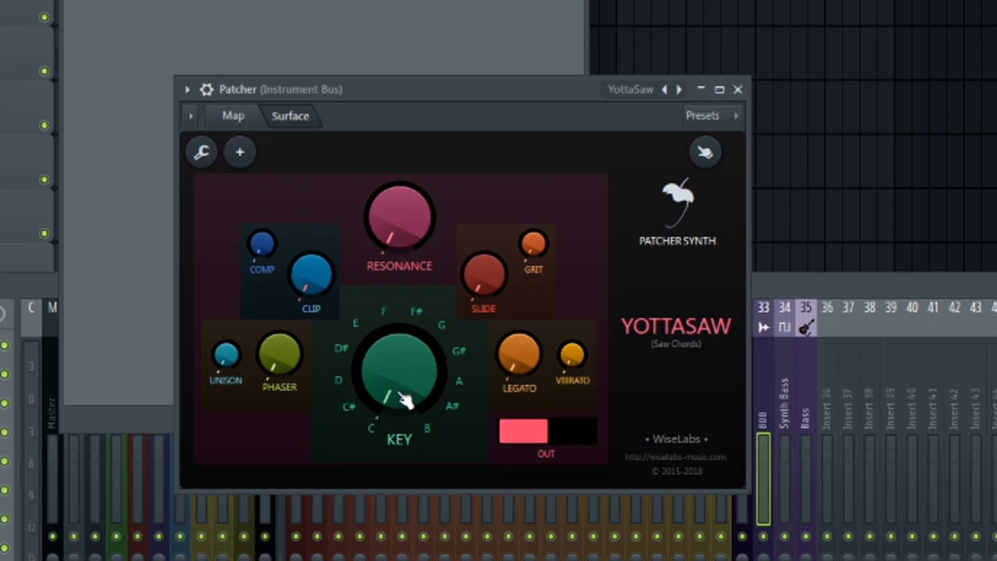
mouse_move(405, 399)
mouse_down()
mouse_move(405, 340)
mouse_move(405, 399)
mouse_up()
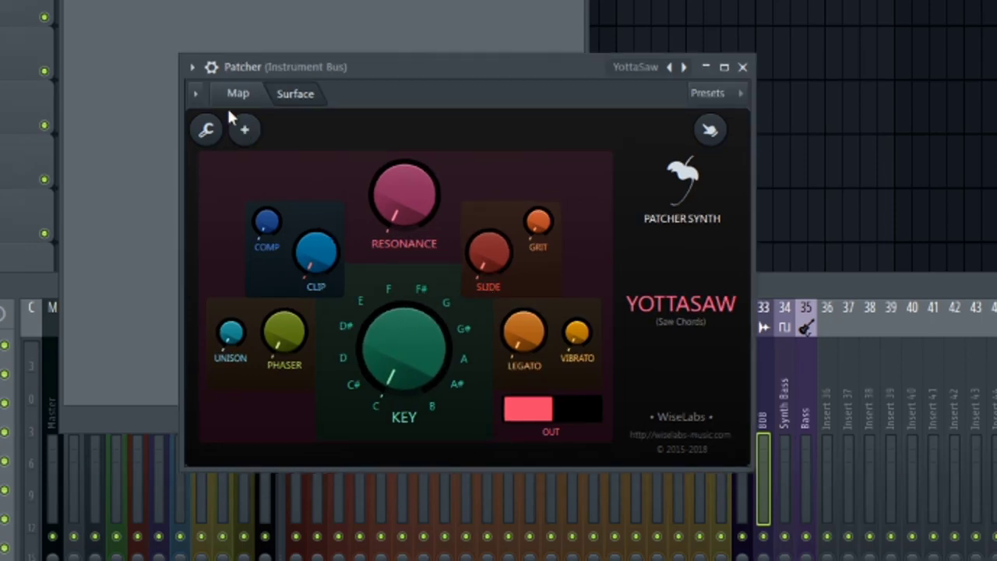
Step: Examine YottaSaw's module map, opening its Harmless and GMS synths, and return to the control surface
click(238, 95)
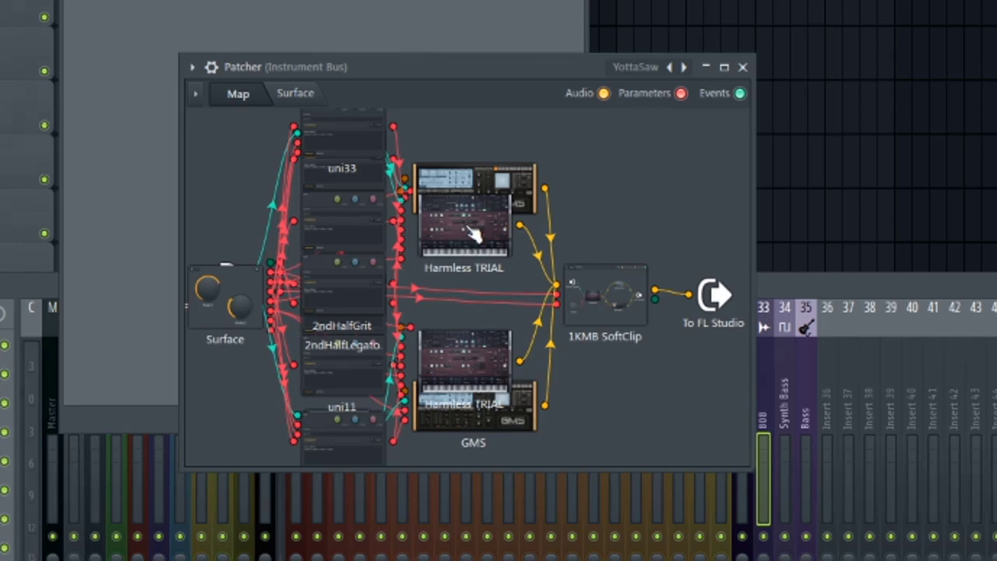
click(470, 230)
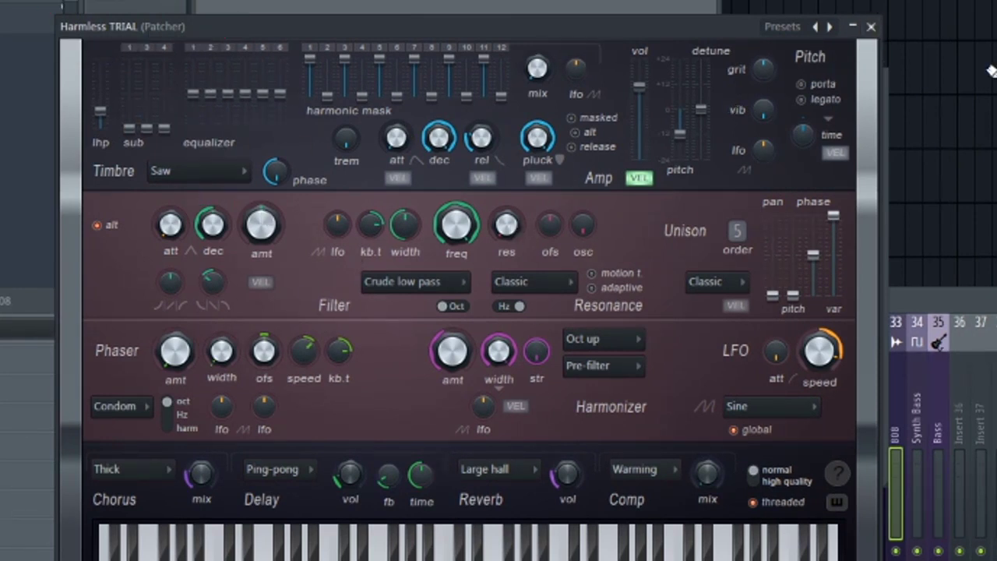
click(871, 27)
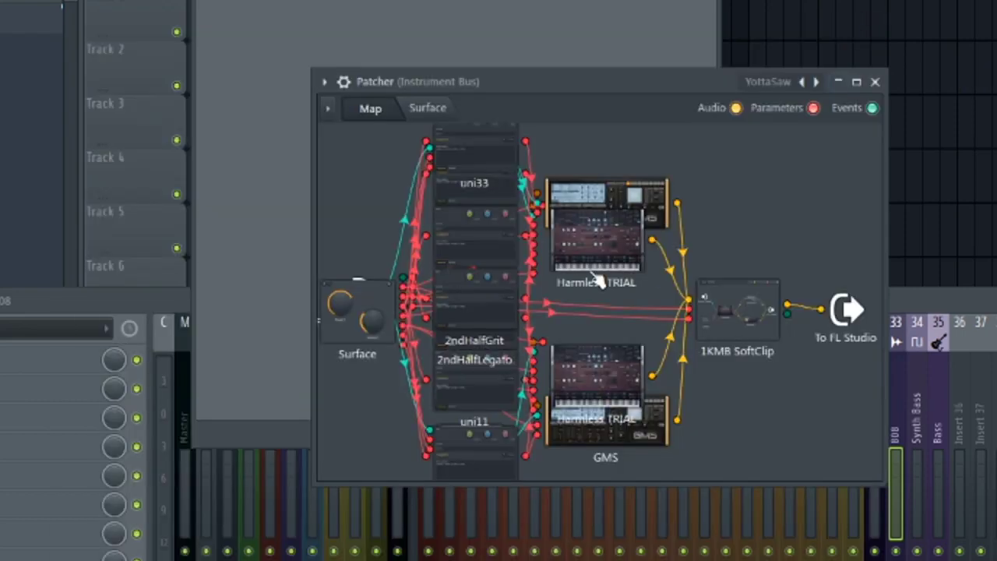
click(602, 196)
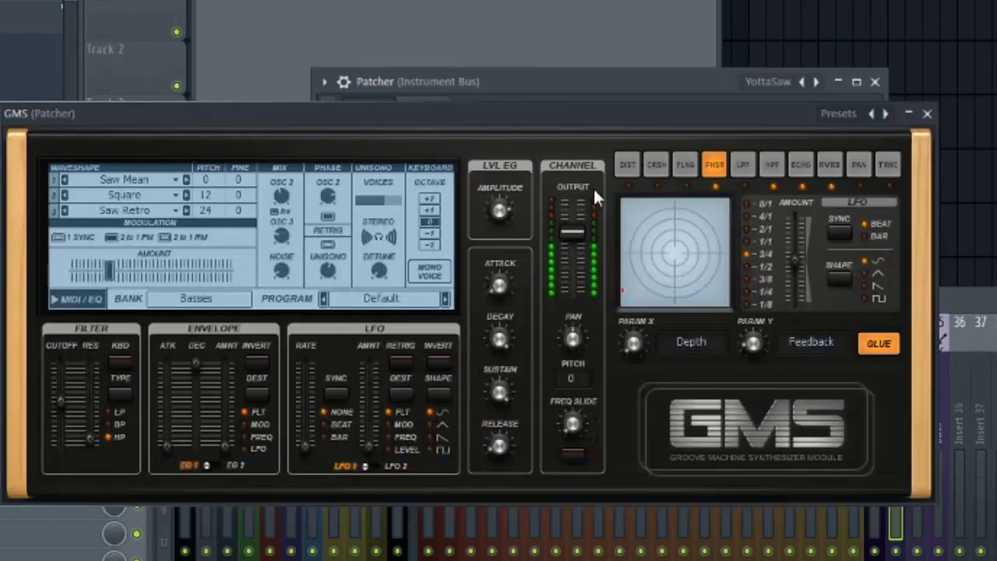
click(927, 116)
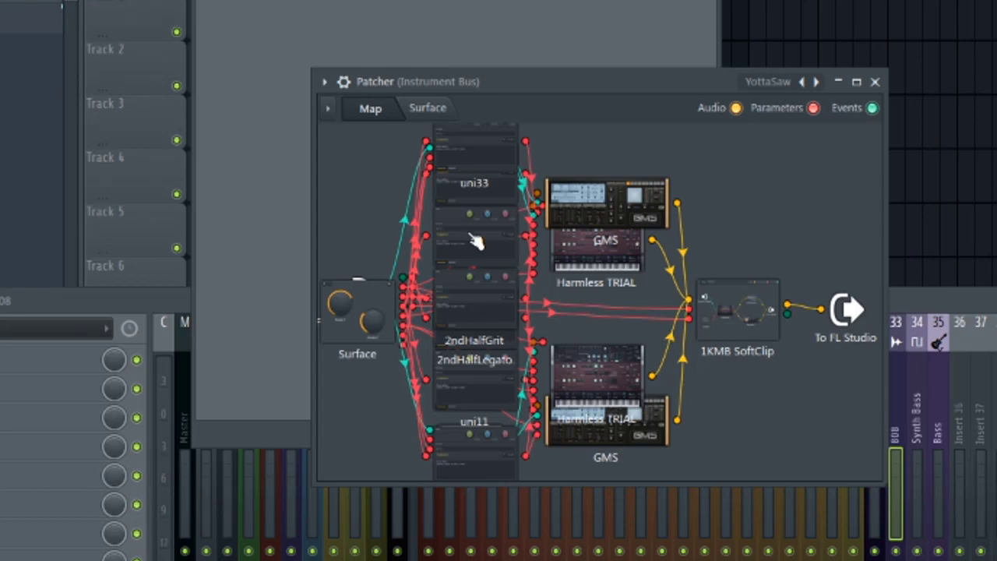
click(420, 109)
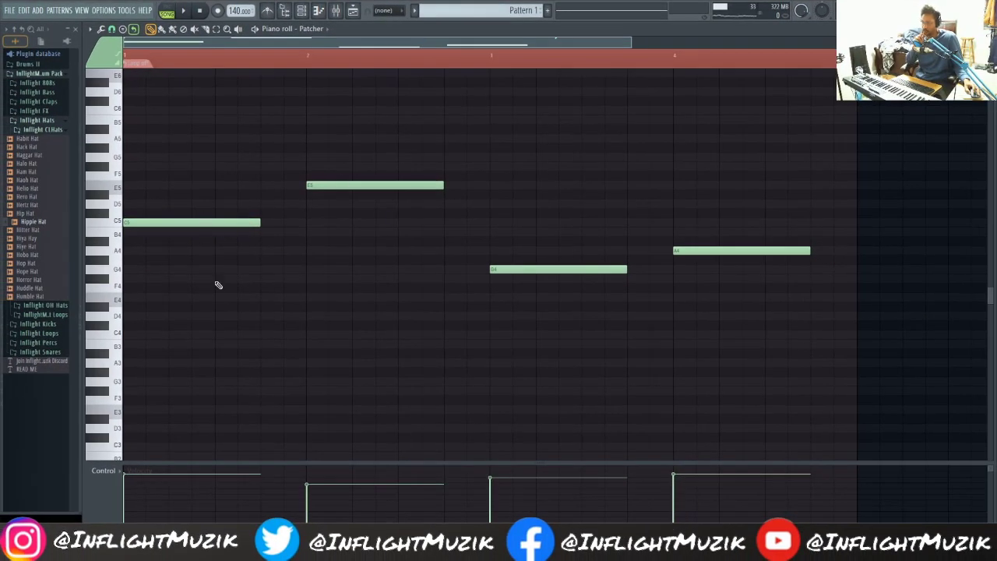
Step: Reopen the Patcher channel's module map and pull the hidden Key Mapper out from behind the uni33 stack
click(301, 10)
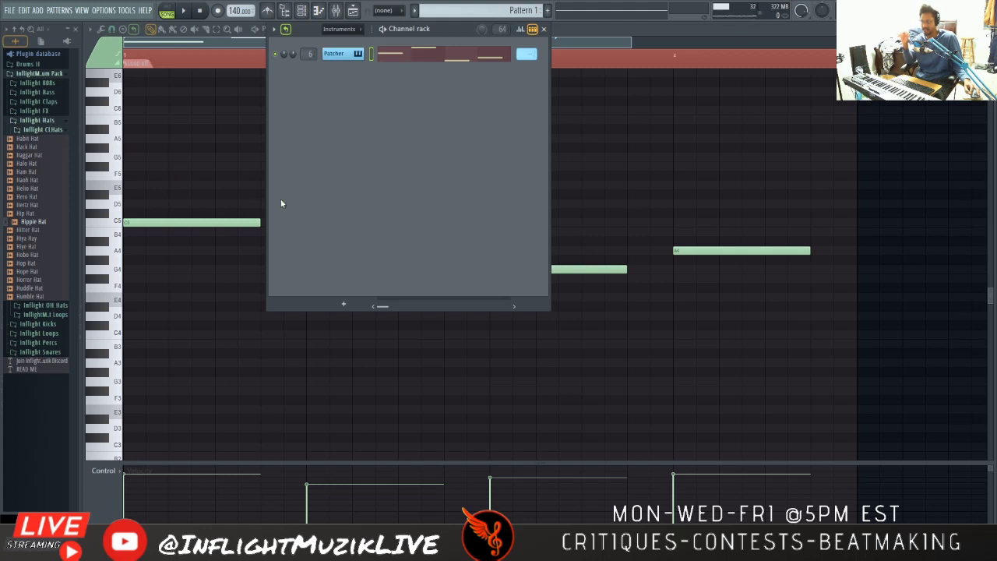
click(352, 61)
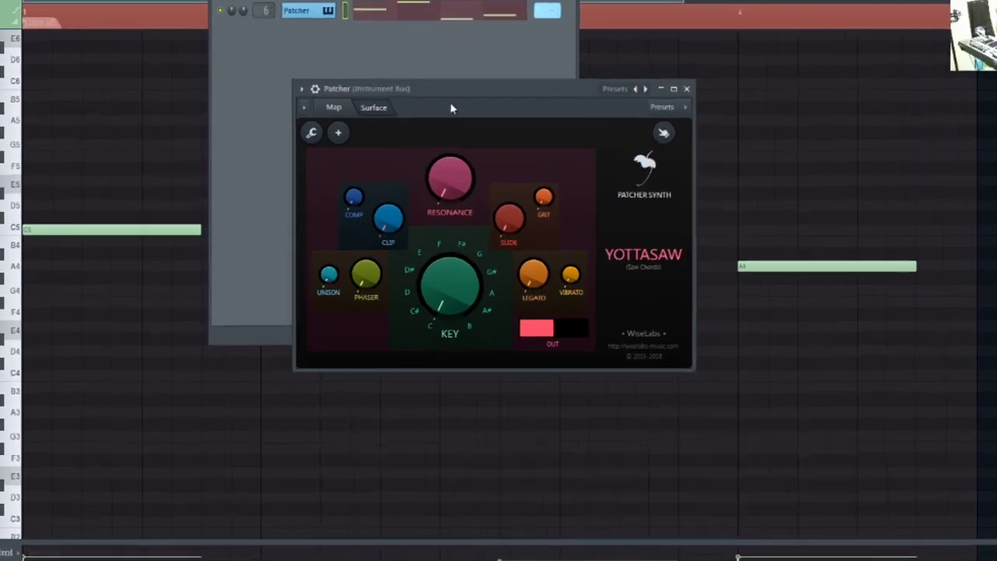
click(363, 128)
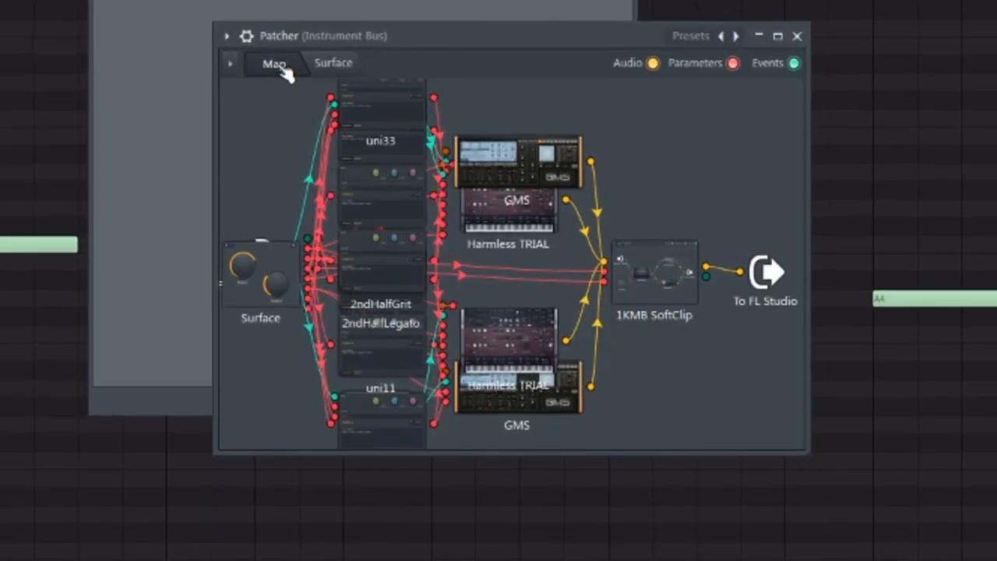
drag(406, 127, 315, 118)
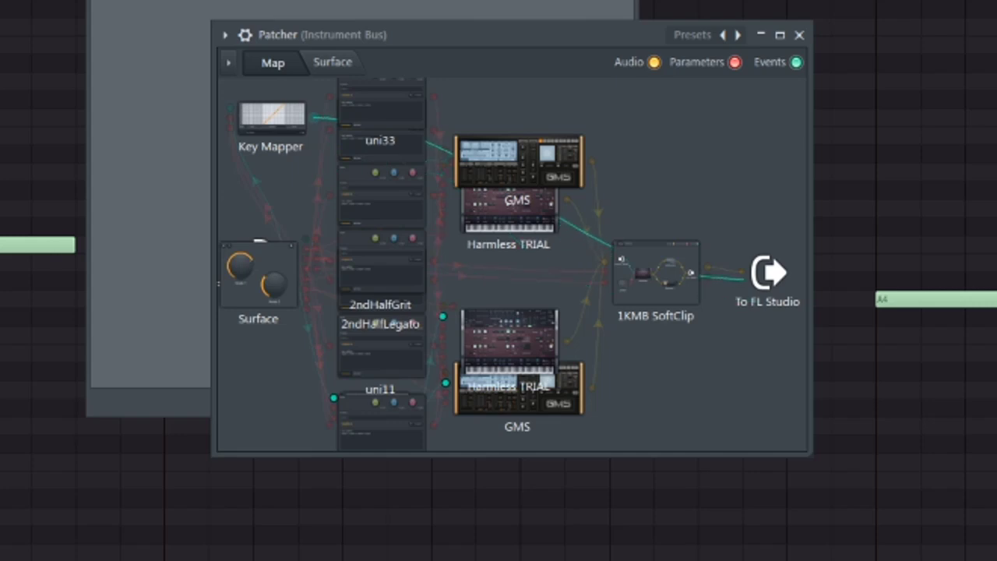
Step: Enable a MIDI port on the To FL Studio module and connect the Key Mapper's events output to it
drag(749, 278, 757, 278)
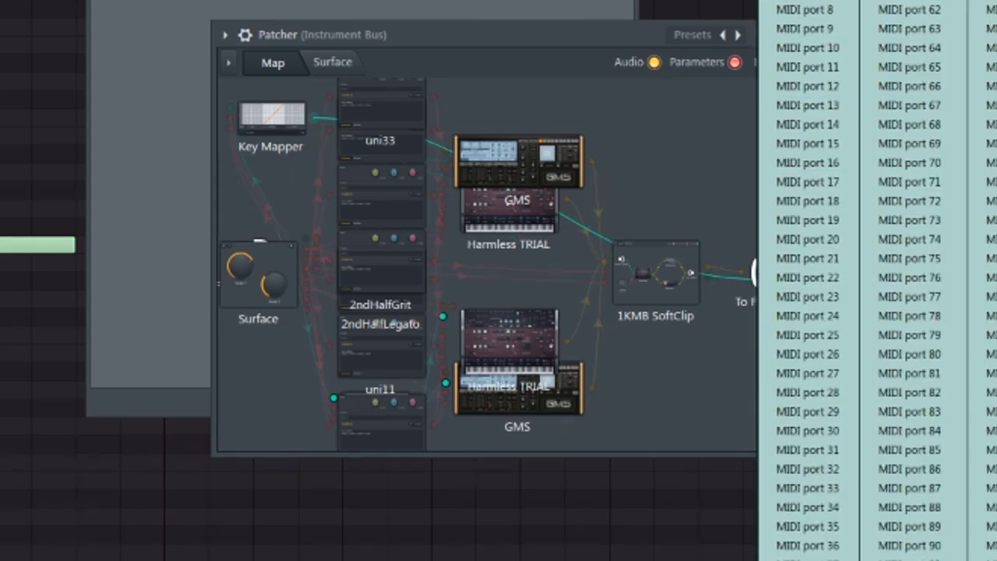
click(456, 362)
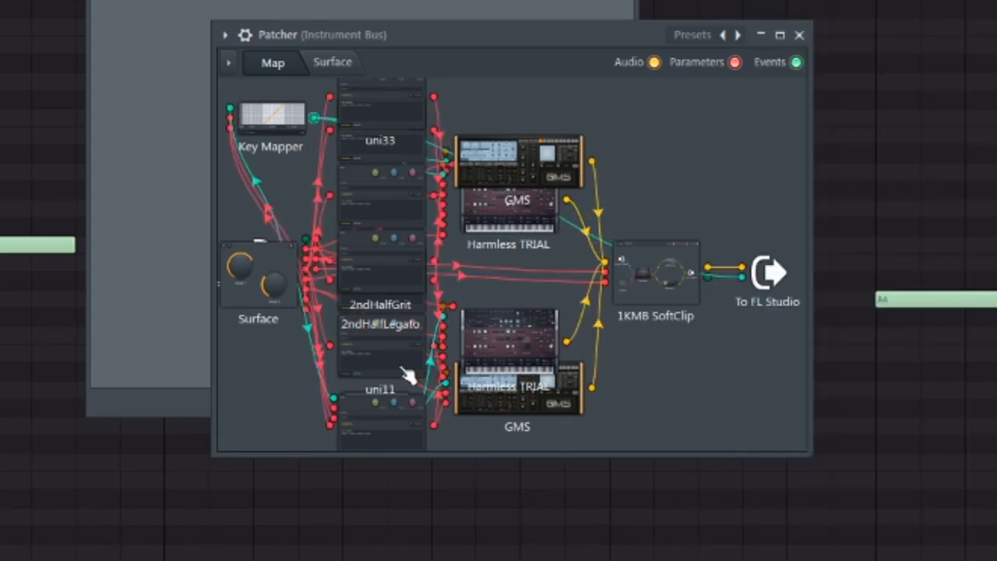
drag(407, 382, 336, 382)
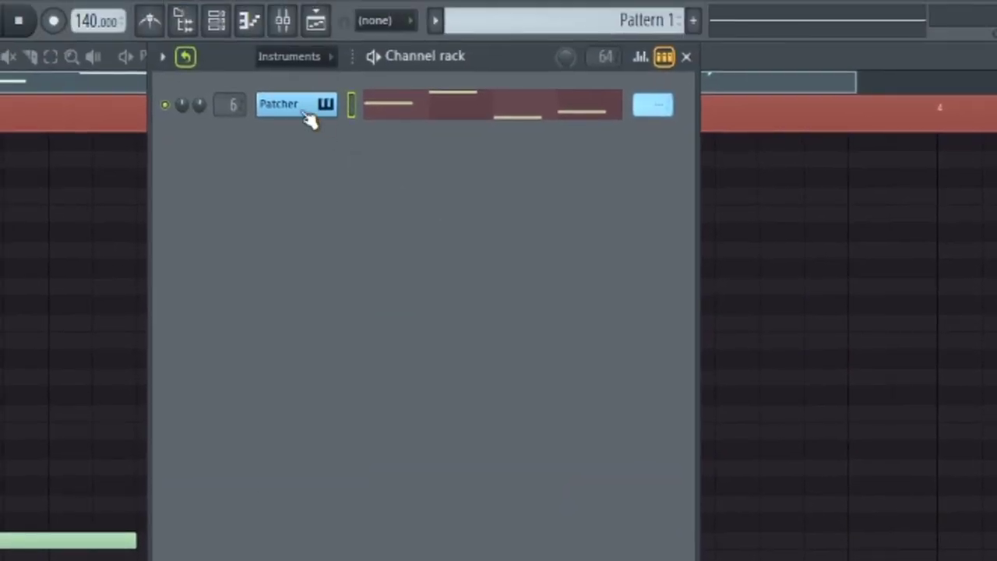
Step: Burn the Patcher channel's MIDI to a new pattern
right_click(305, 113)
mouse_move(594, 362)
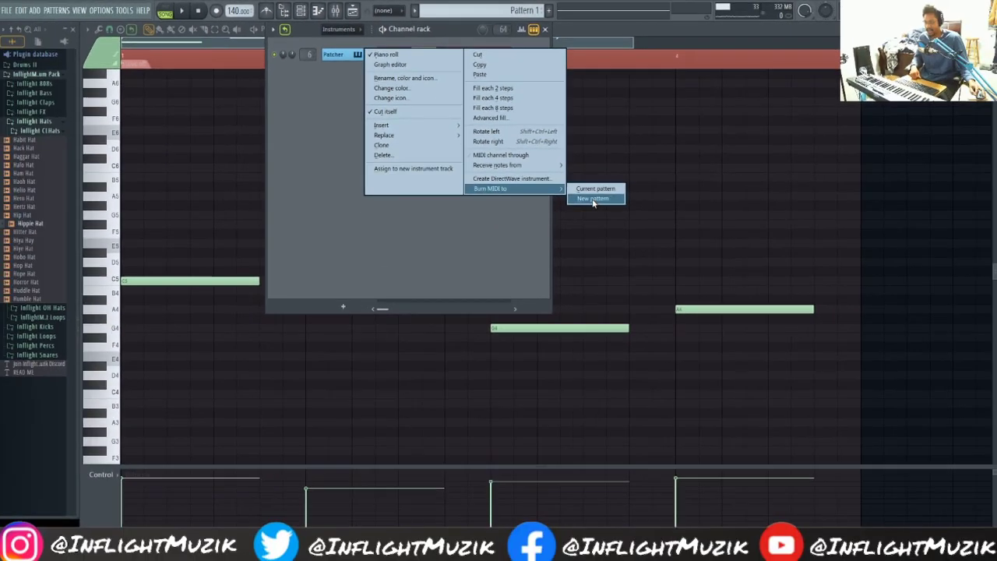
click(785, 383)
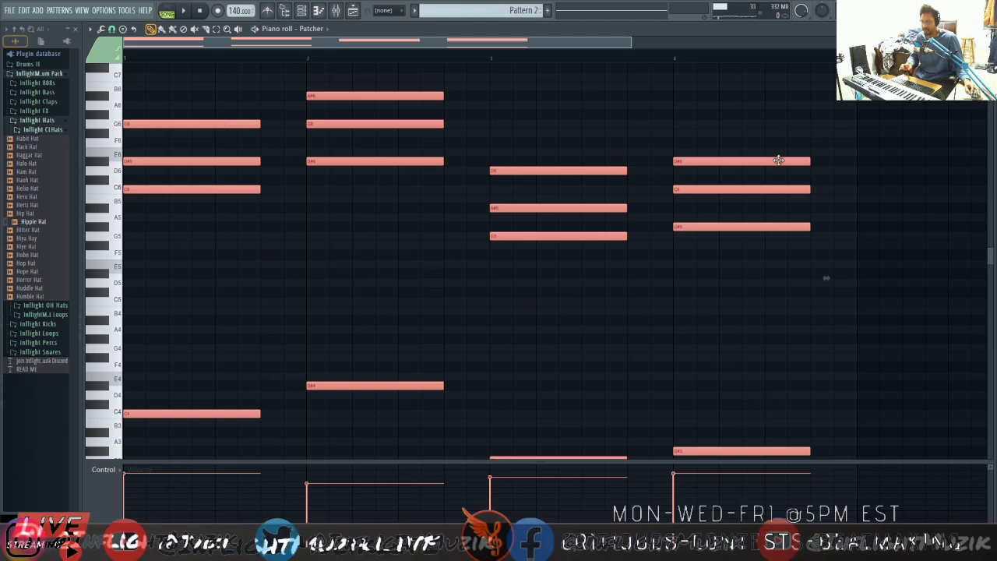
Step: Add an Addictive Keys instrument channel to the channel rack
click(302, 11)
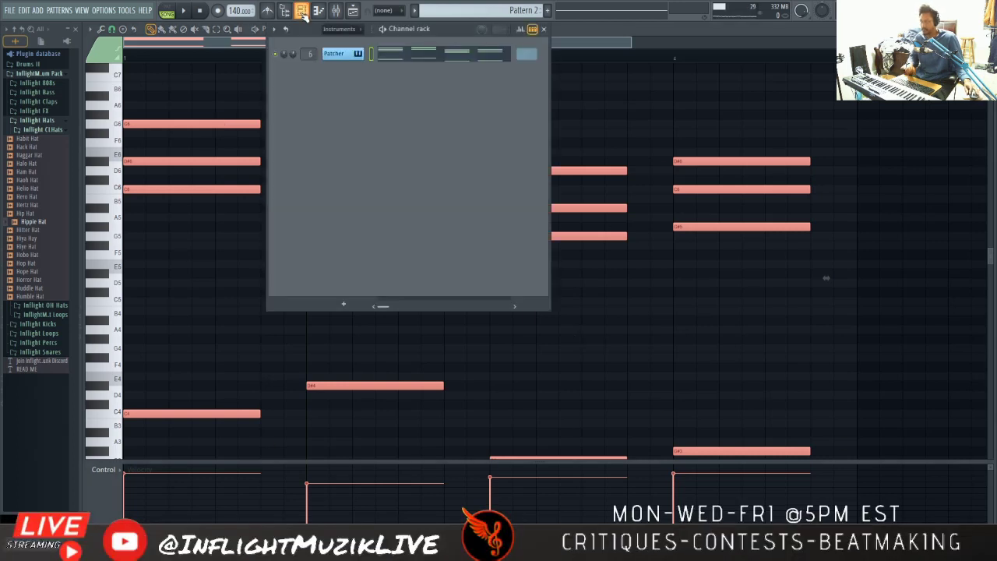
click(356, 303)
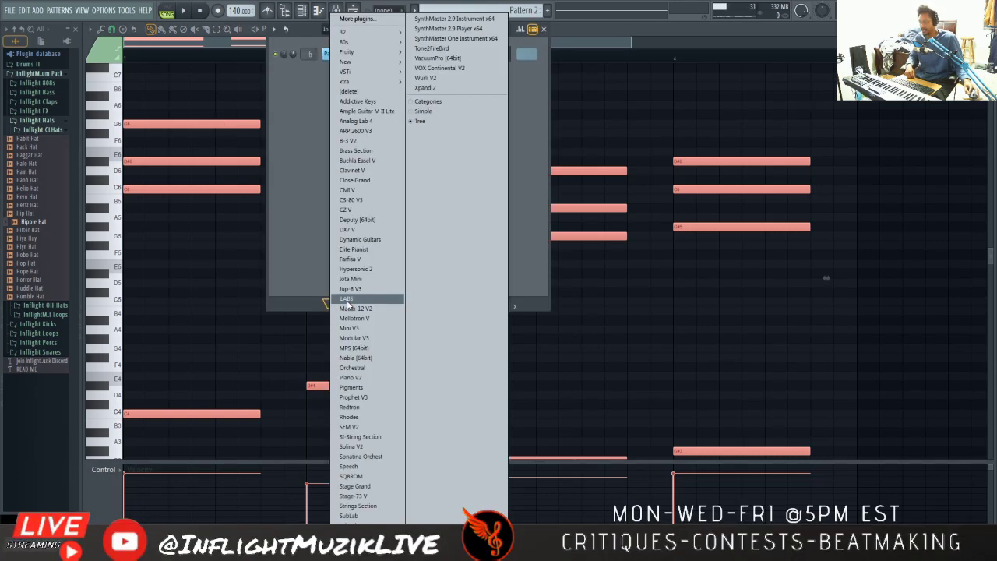
click(358, 102)
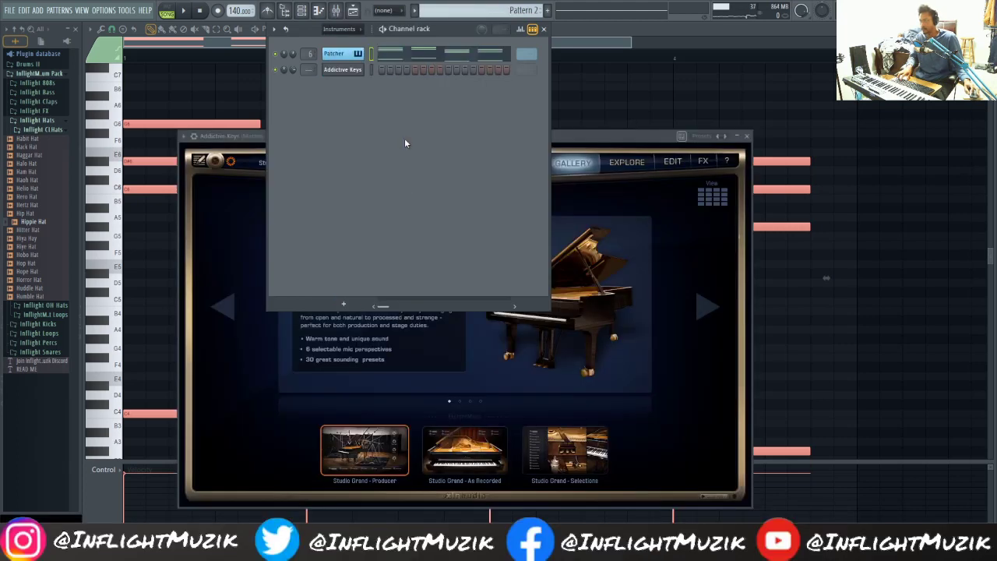
Step: Move the burned chord notes from the Patcher channel to the Addictive Keys channel and play the pattern back
key(ctrl+x)
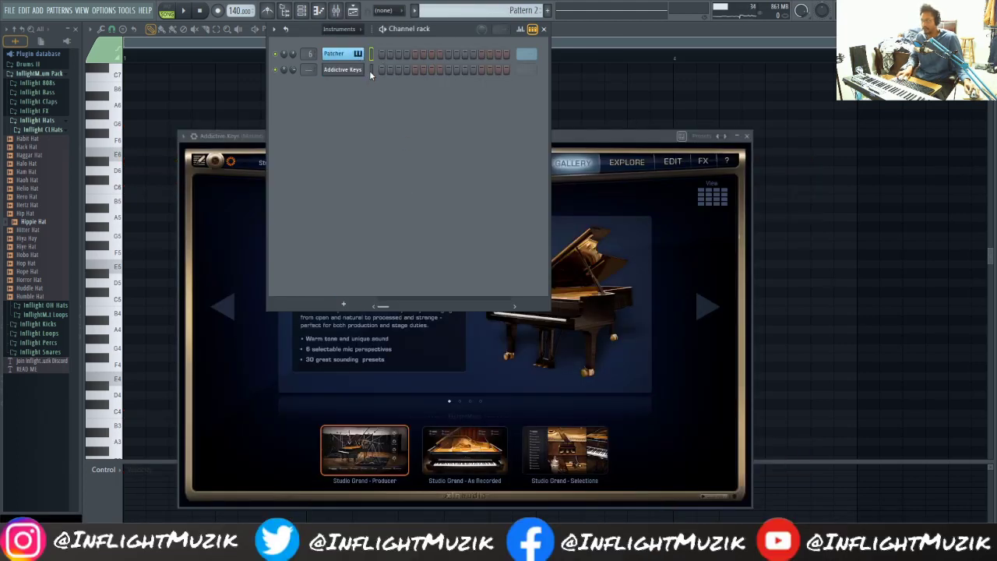
click(370, 70)
key(ctrl+v)
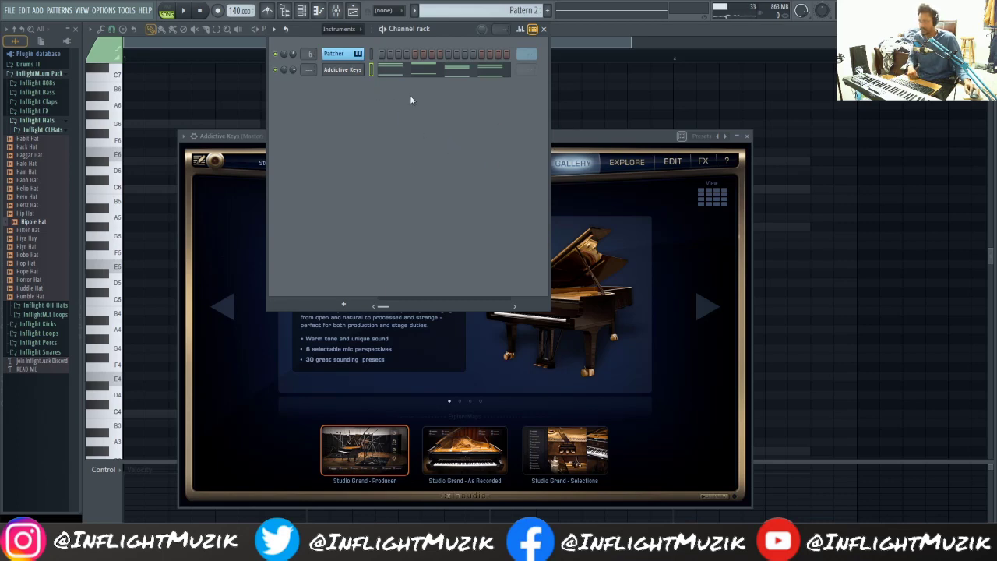
click(185, 9)
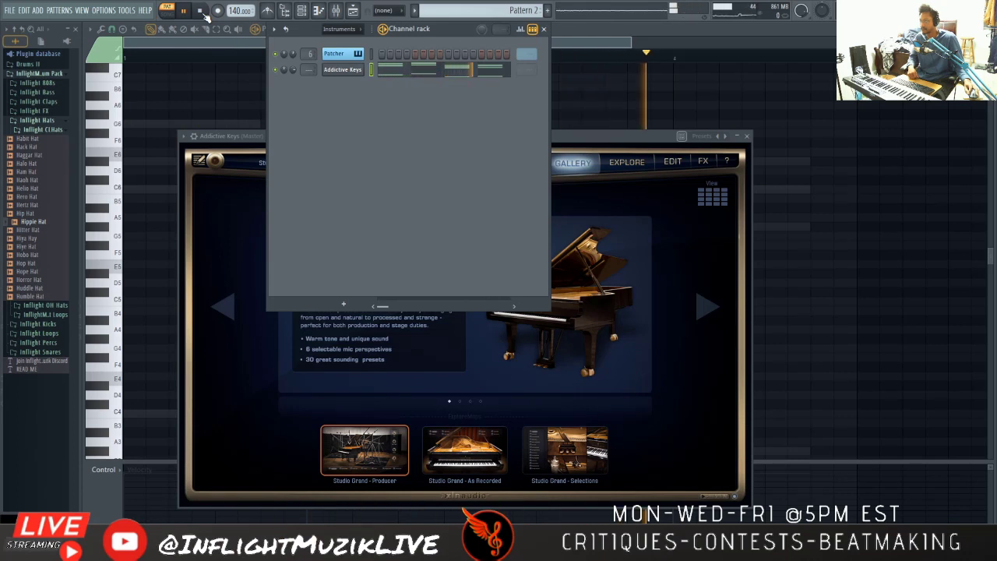
click(201, 12)
Step: Lower the middle note of each upper chord (D#6, G6, A#5, C6) by one octave in Addictive Keys and play the result
click(425, 70)
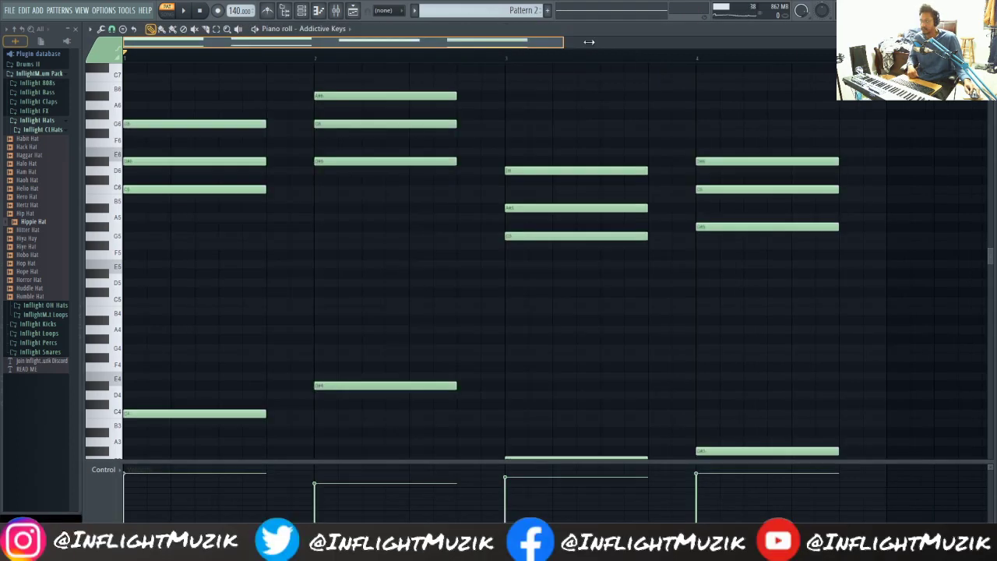
scroll(402, 225, down, 3)
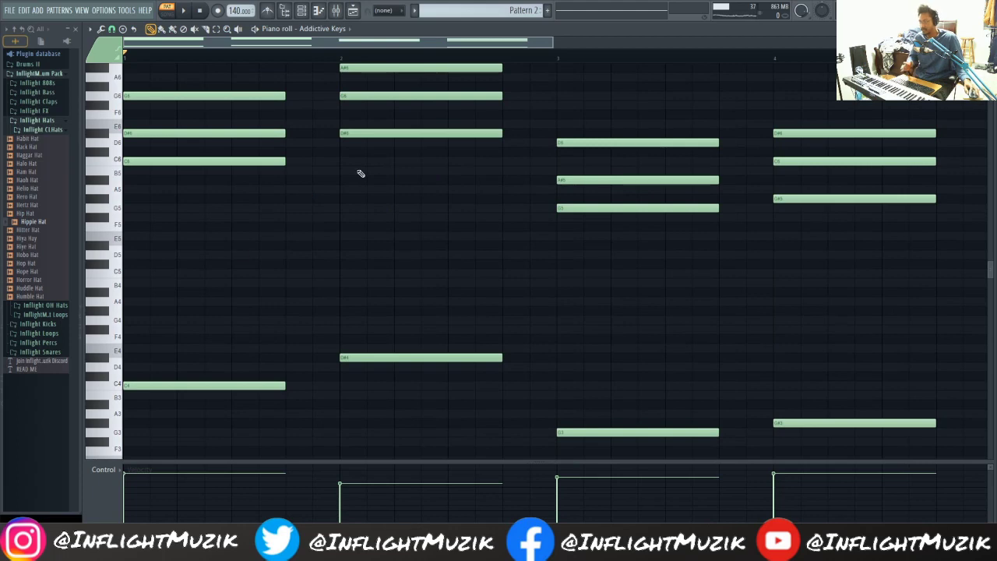
scroll(349, 298, up, 6)
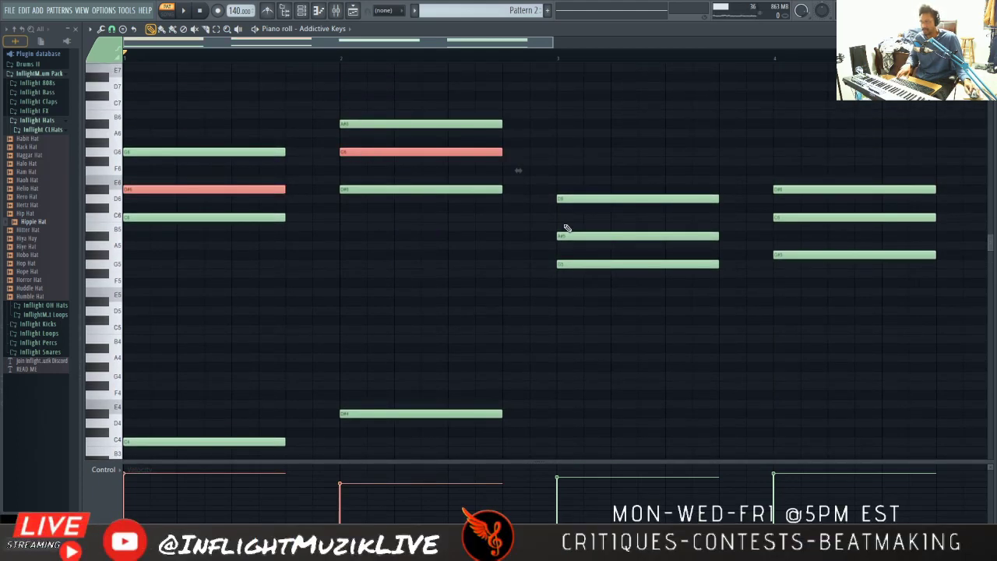
ctrl+click(570, 235)
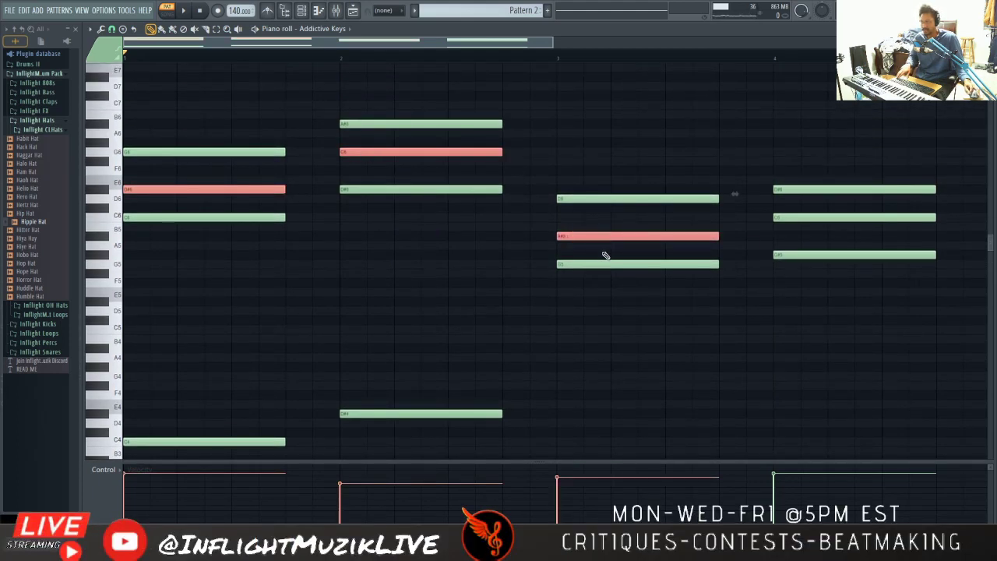
ctrl+click(840, 218)
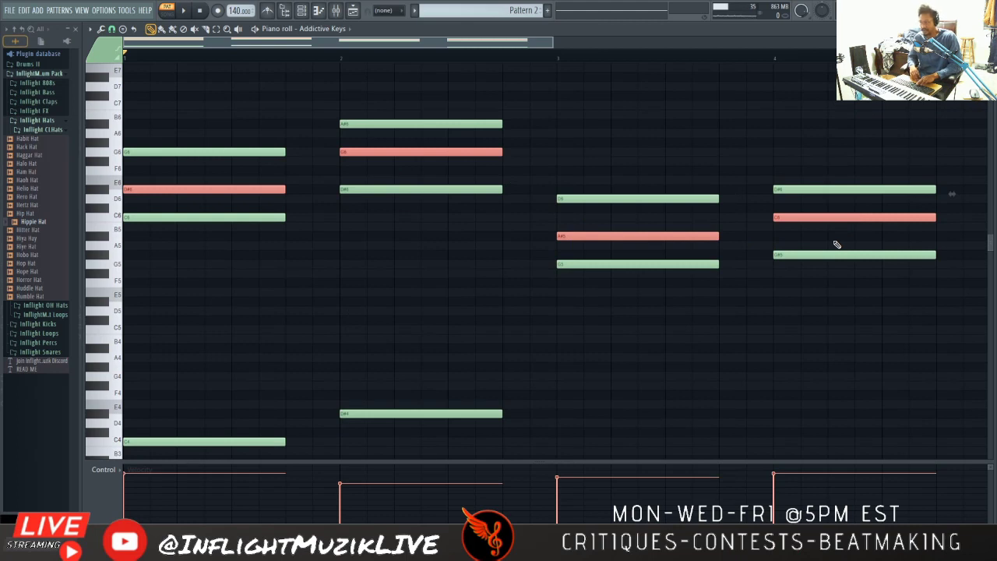
key(ctrl+Down)
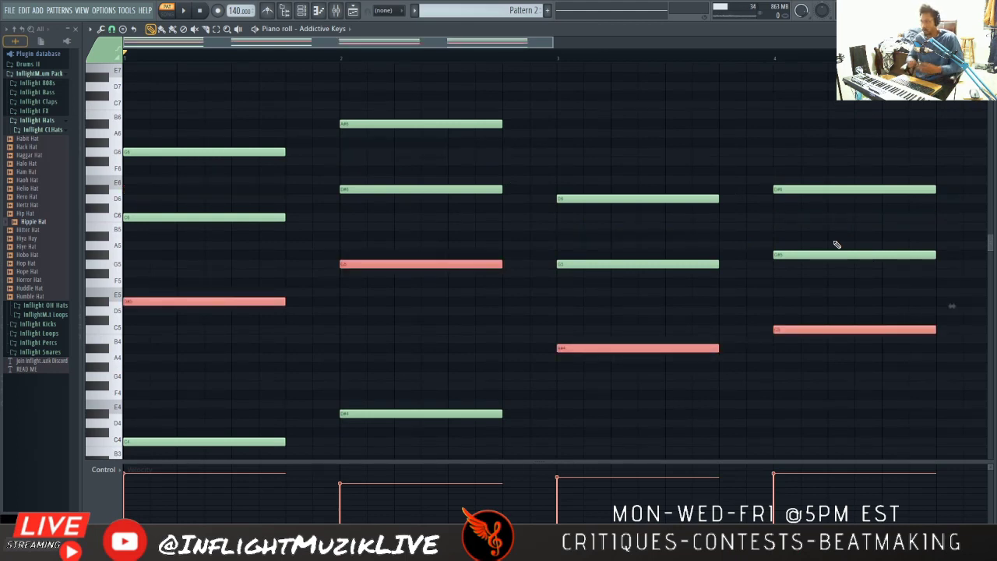
key(space)
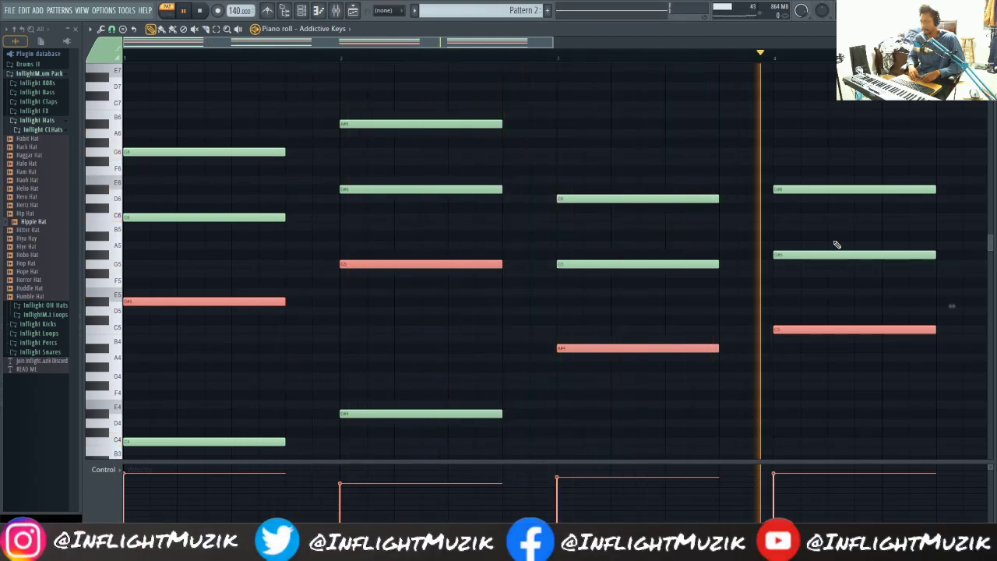
key(space)
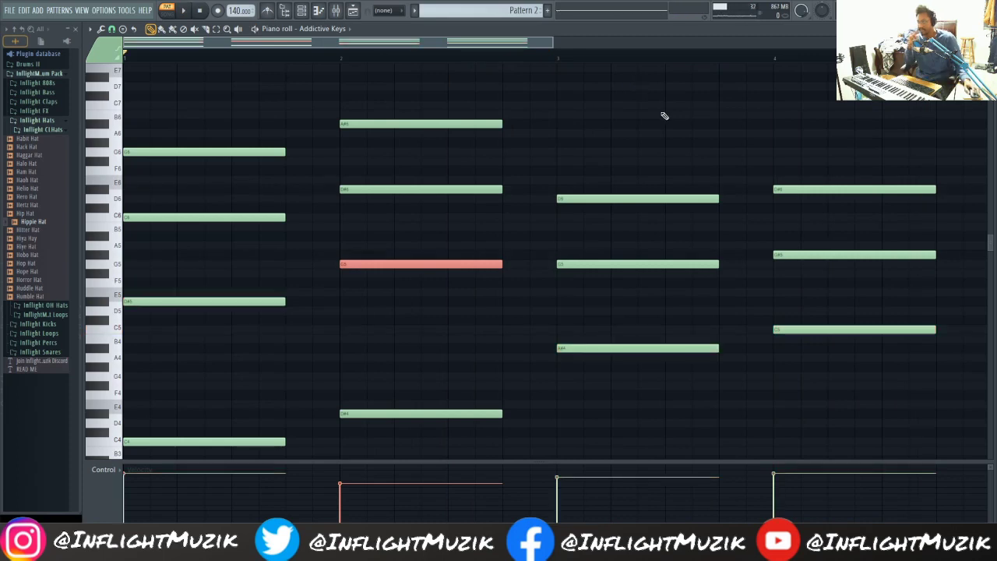
Step: Delete all notes from the Addictive Keys piano roll and return to the channel rack
key(ctrl+a)
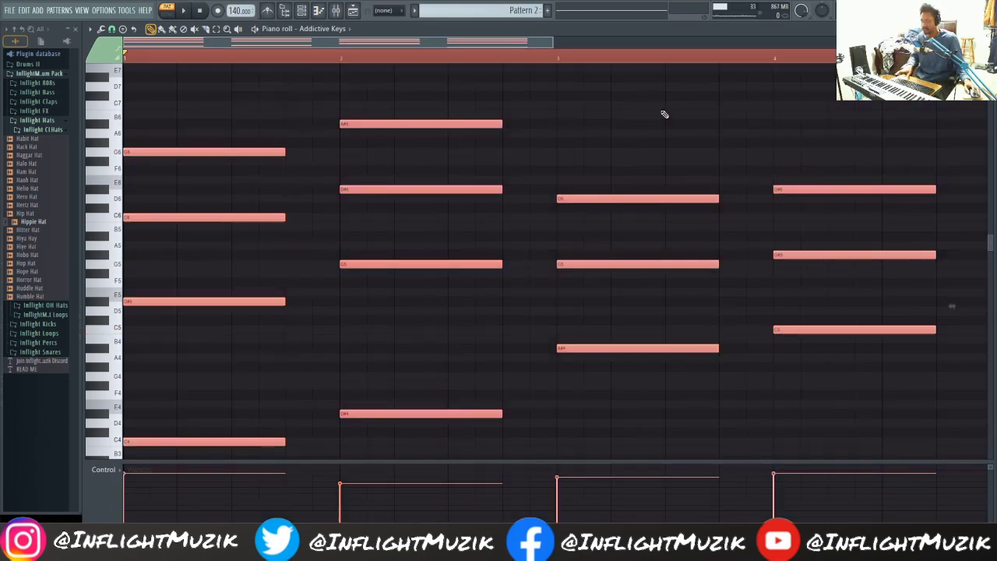
key(Delete)
key(F6)
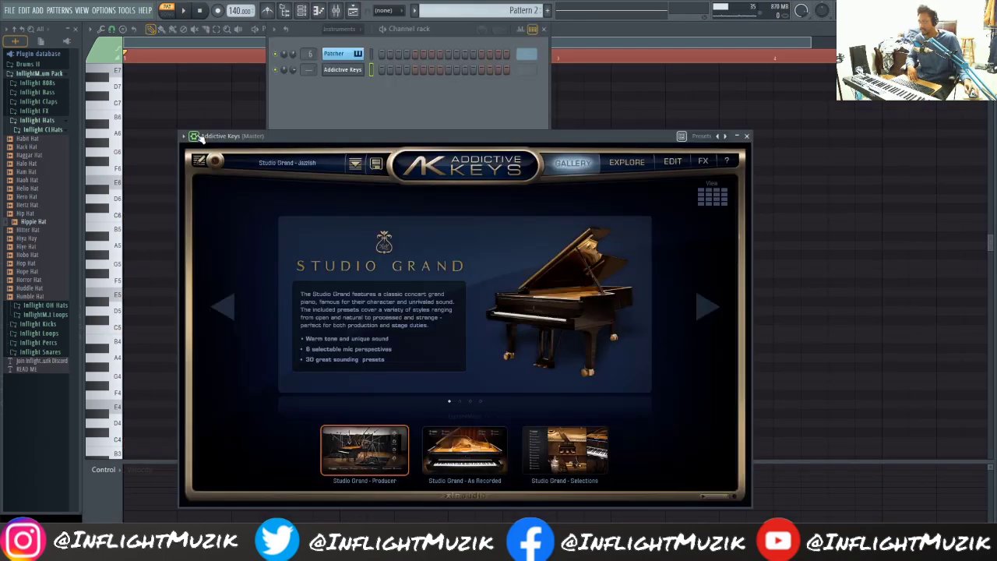
Step: Set the Addictive Keys arpeggiator to the up-down direction with a range of 3
click(237, 154)
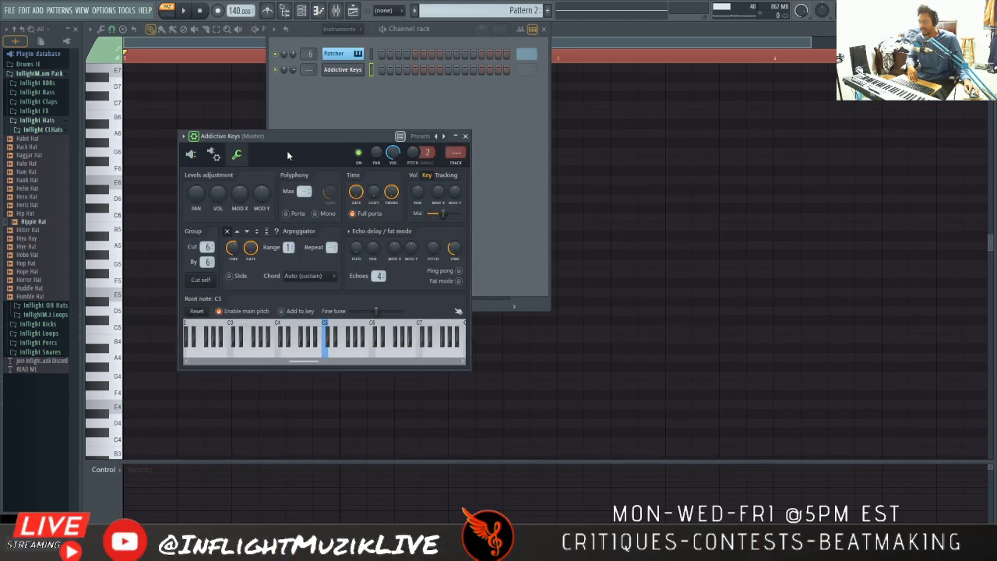
drag(286, 137, 453, 137)
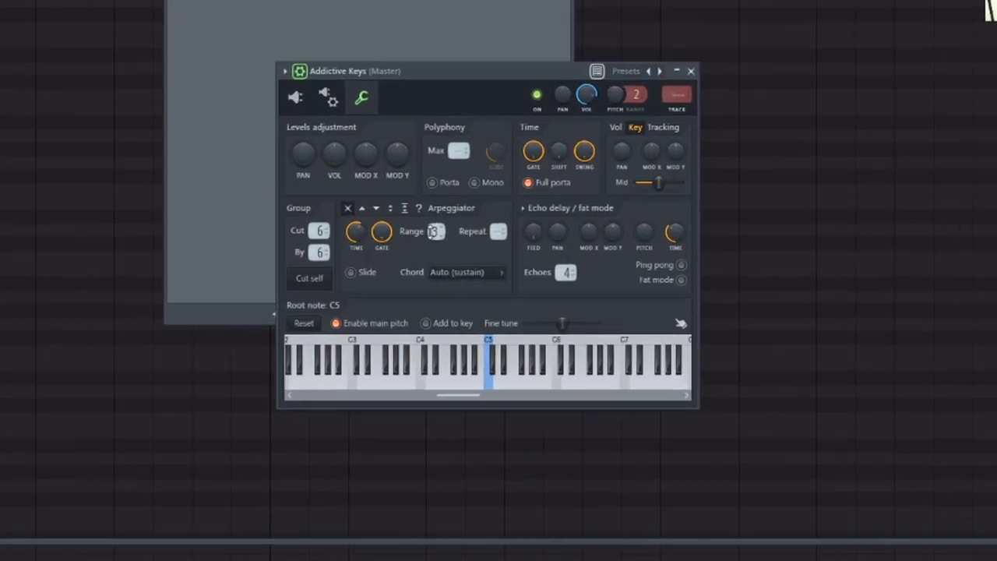
scroll(451, 246, up, 2)
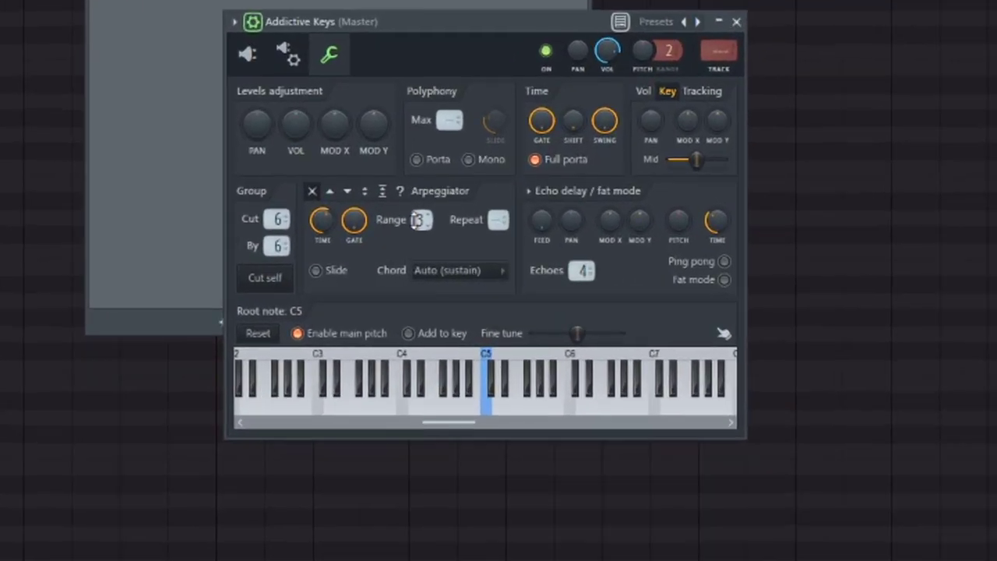
click(366, 191)
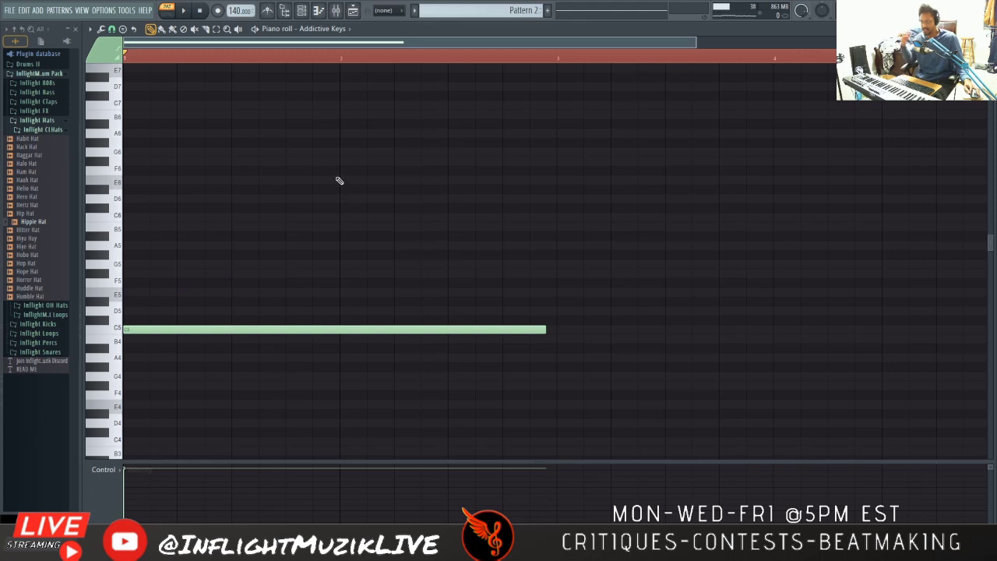
Step: Add a MIDI Out channel to the channel rack and close its plugin window
click(304, 11)
click(333, 304)
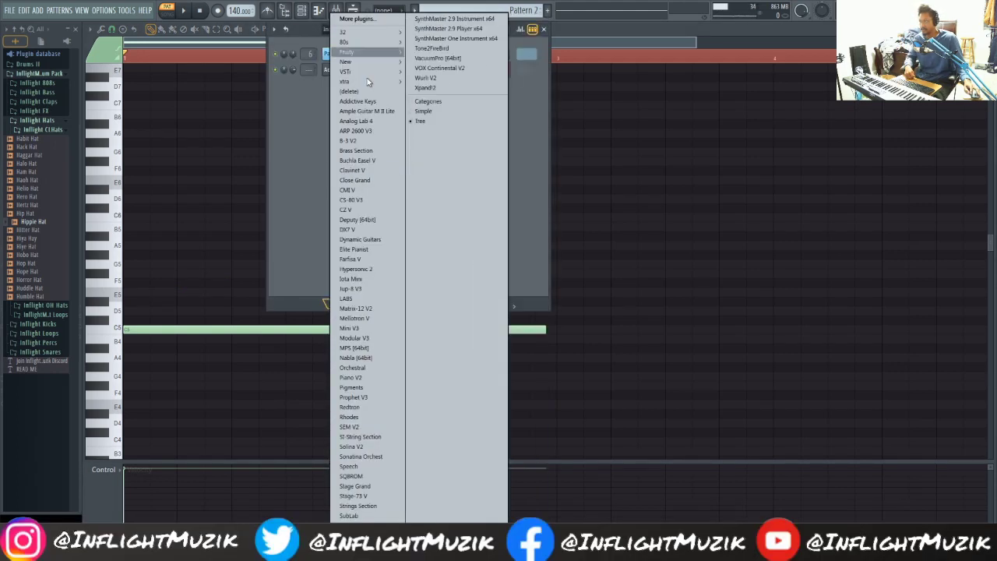
mouse_move(372, 52)
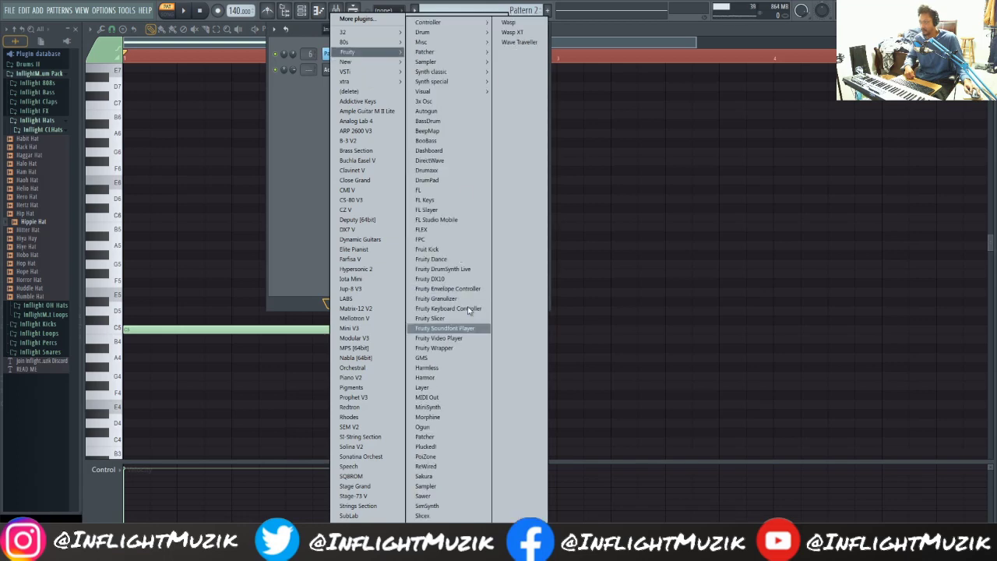
click(427, 397)
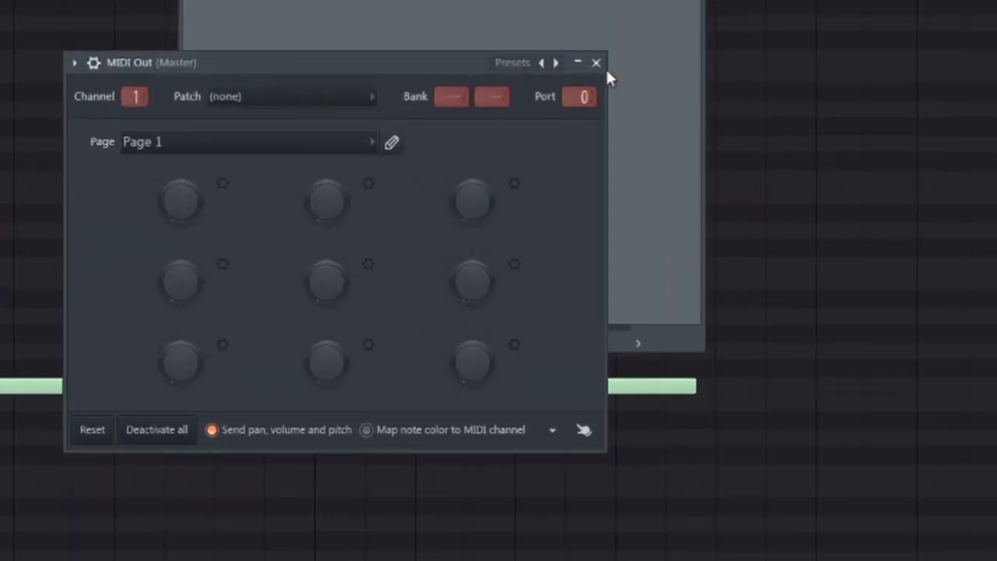
click(596, 63)
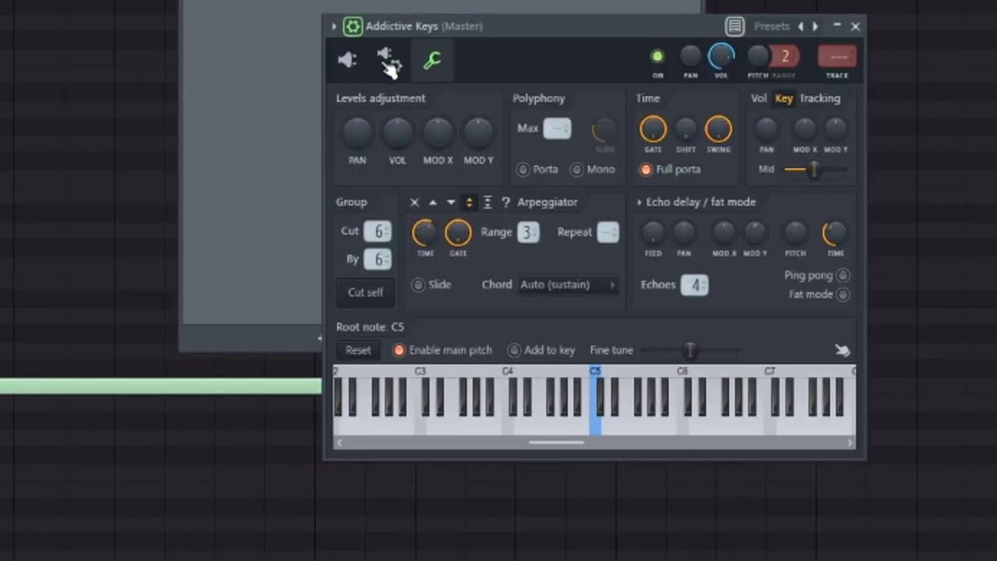
Step: Set the MIDI input port of Addictive Keys to 0 and move its long C5 note to the MIDI Out channel
click(390, 61)
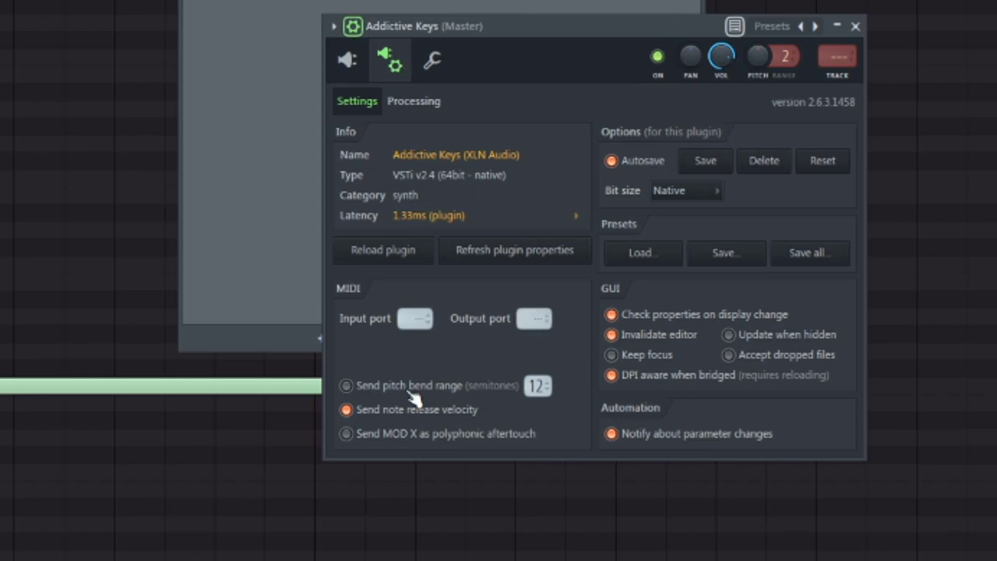
scroll(411, 318, up, 1)
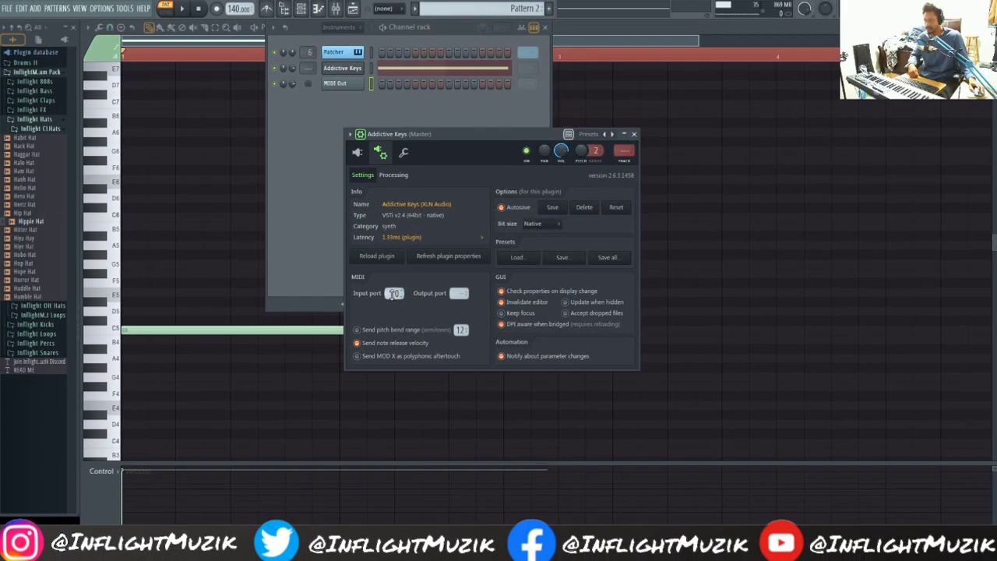
key(ctrl+z)
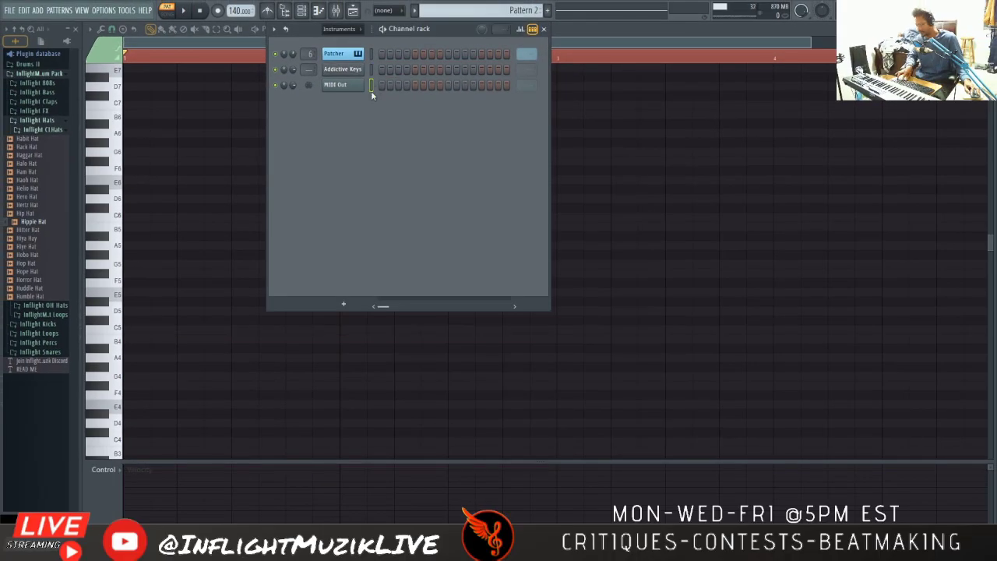
key(ctrl+v)
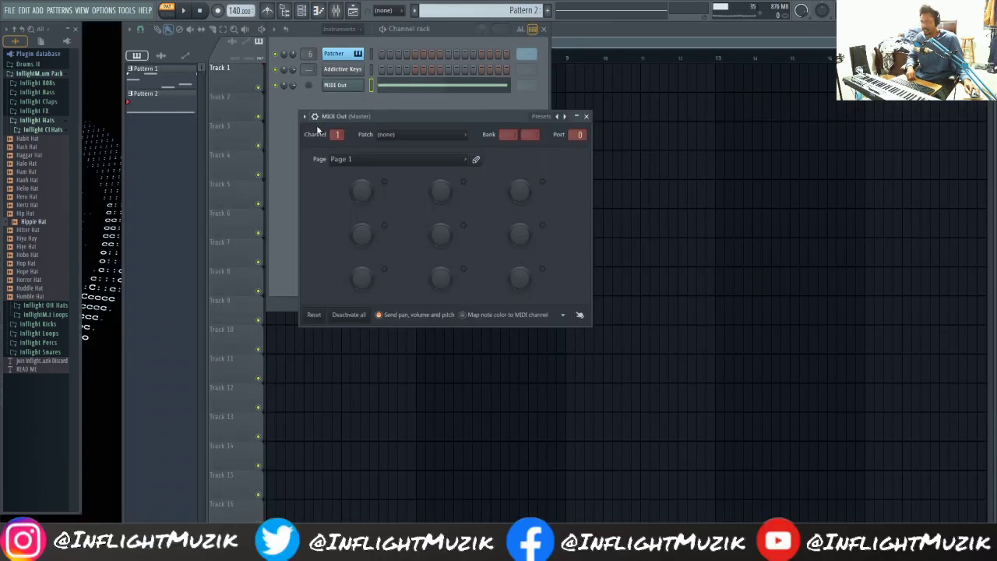
Step: Set the MIDI Out channel's arpeggiator to the up-down direction with a range of 3
click(316, 117)
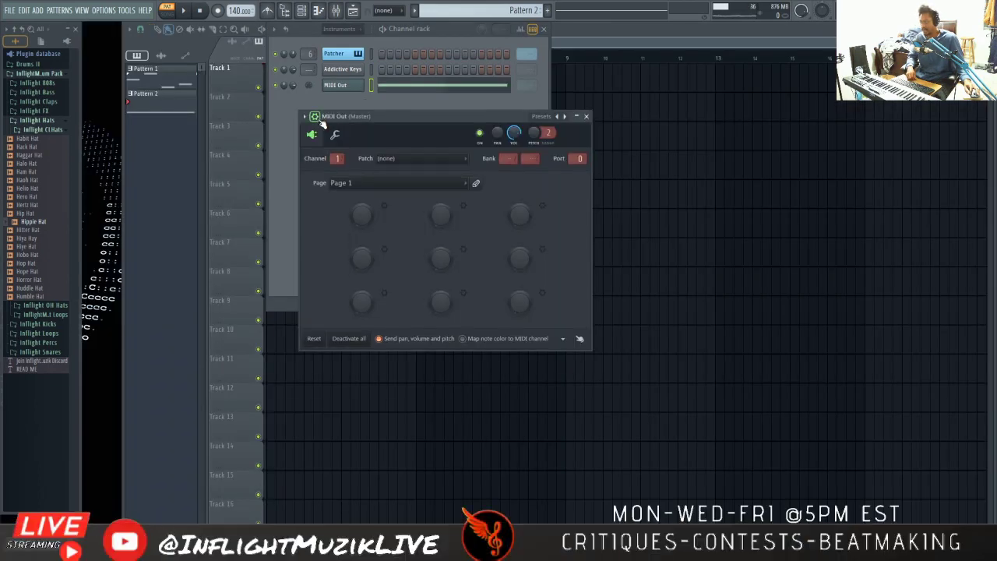
click(342, 138)
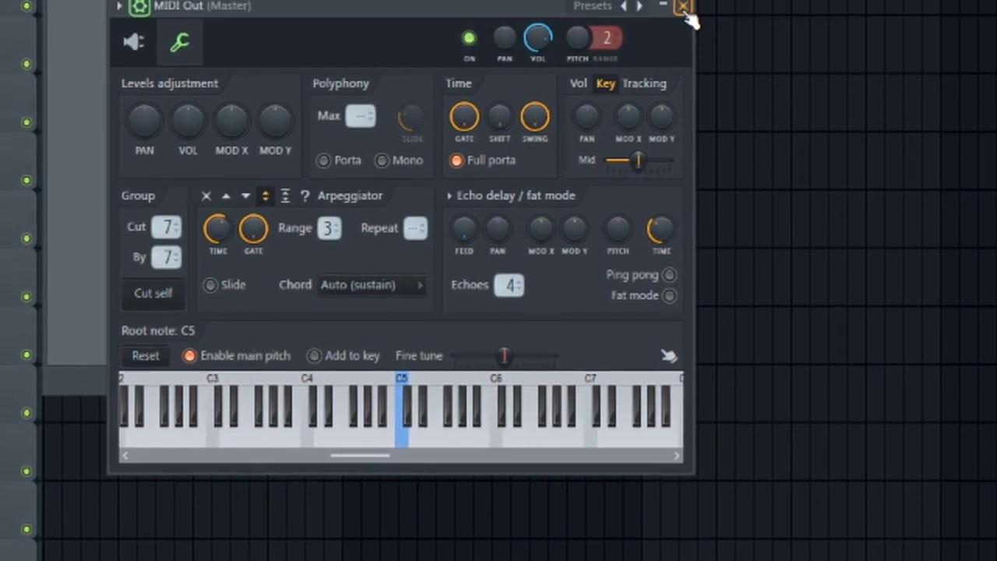
click(682, 9)
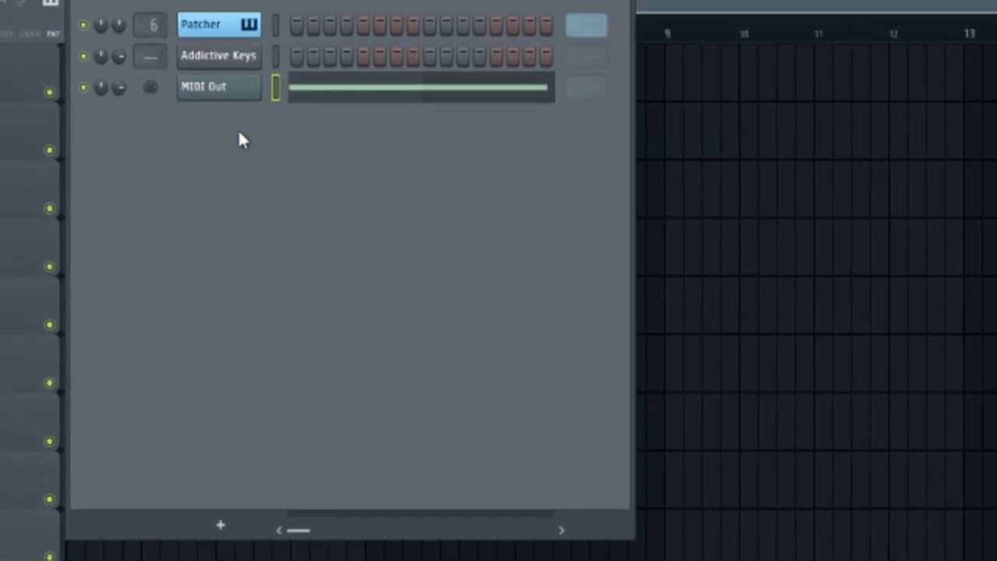
Step: Burn the MIDI Out channel's arpeggio to the current pattern, resetting the arpeggiator and echo, and play the pattern
right_click(231, 93)
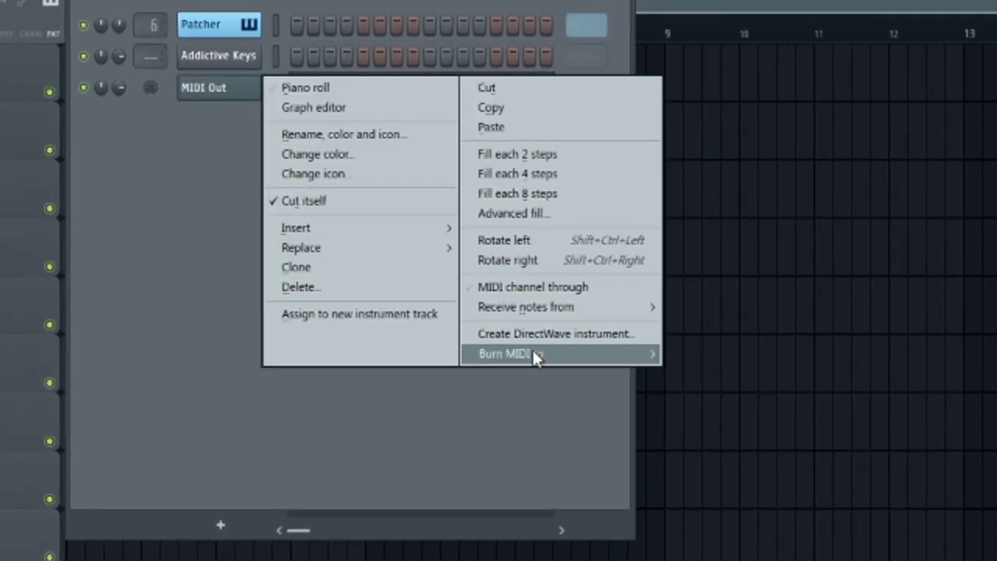
mouse_move(528, 353)
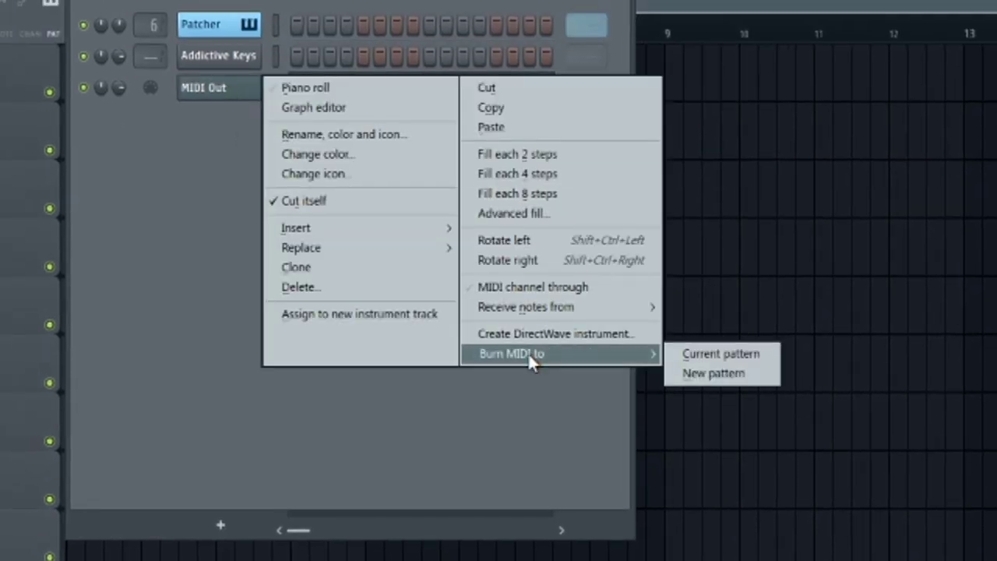
click(702, 351)
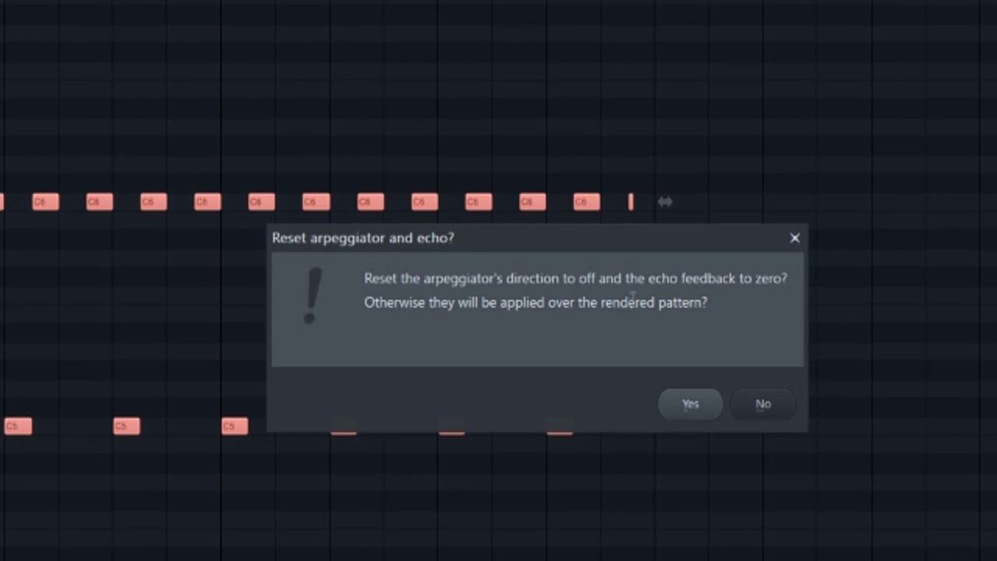
click(692, 406)
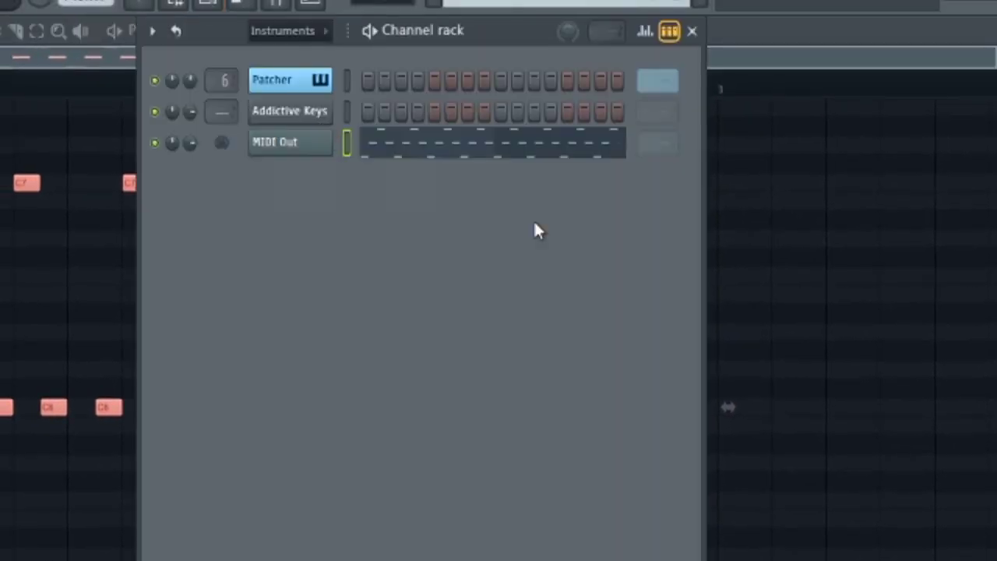
key(space)
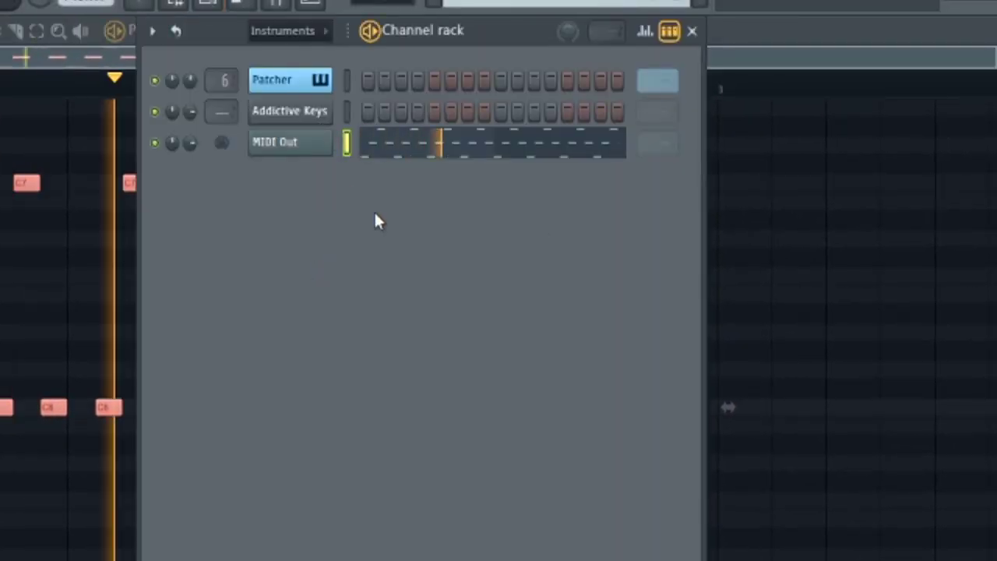
key(space)
Step: Move the burned arpeggio notes from the MIDI Out channel to the Addictive Keys channel
double_click(345, 146)
click(347, 148)
key(ctrl+x)
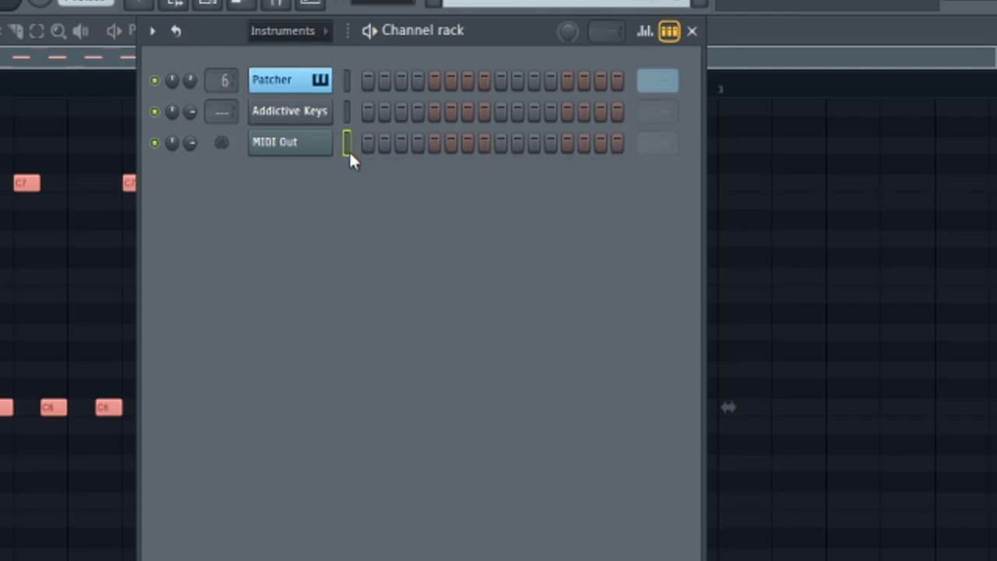
click(348, 112)
click(347, 113)
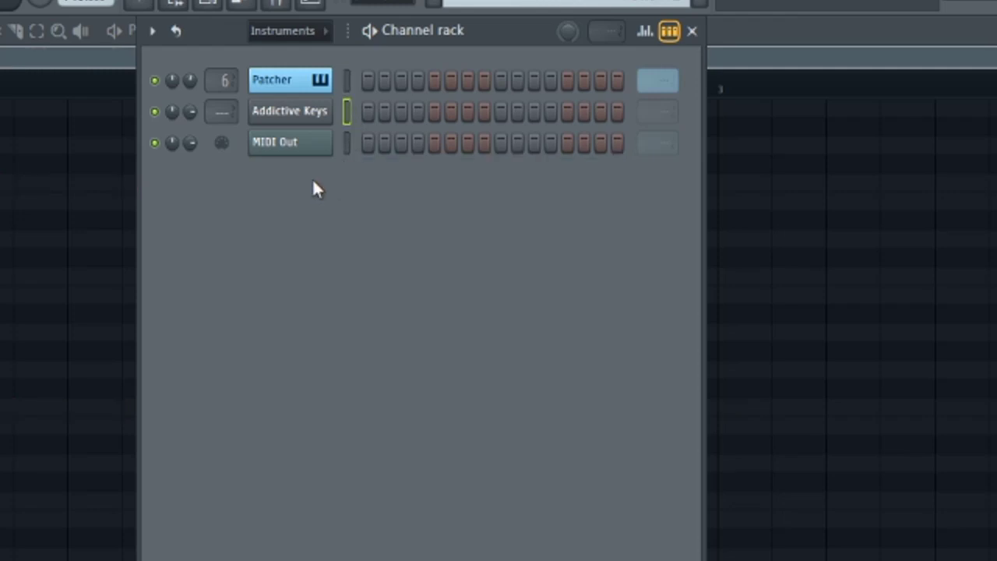
key(ctrl+v)
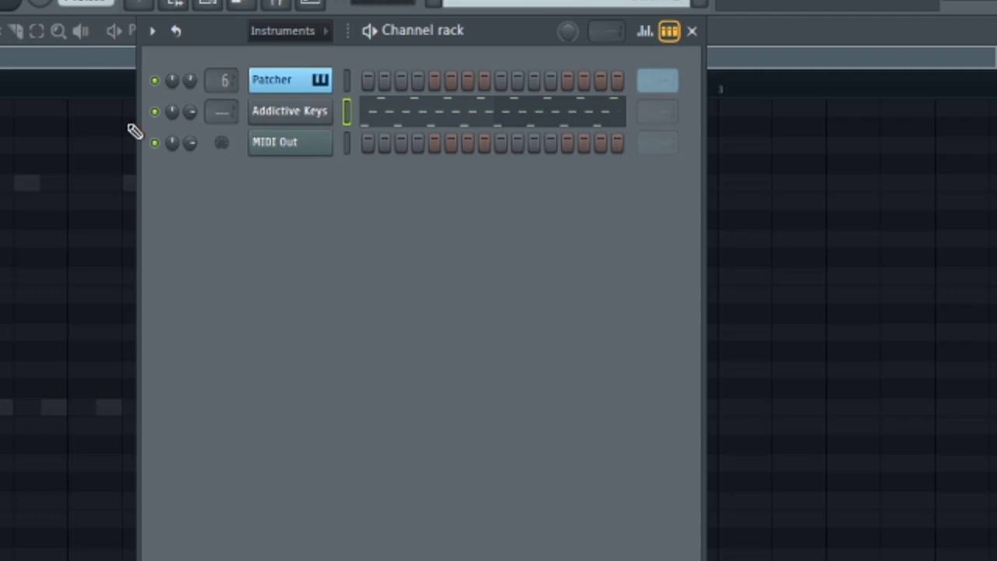
Step: Check the arpeggiator settings of Addictive Keys and play the moved arpeggio notes
click(314, 115)
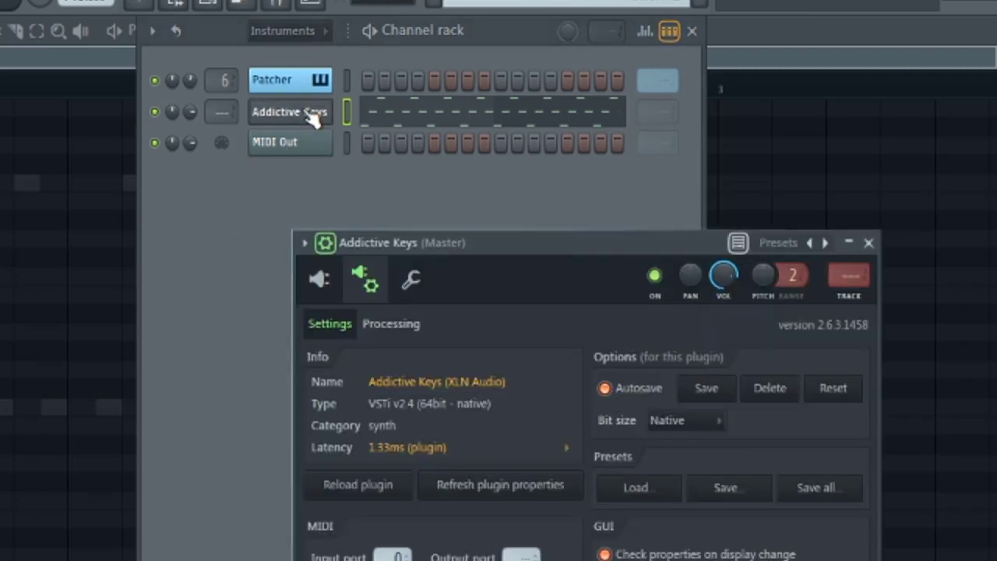
click(409, 282)
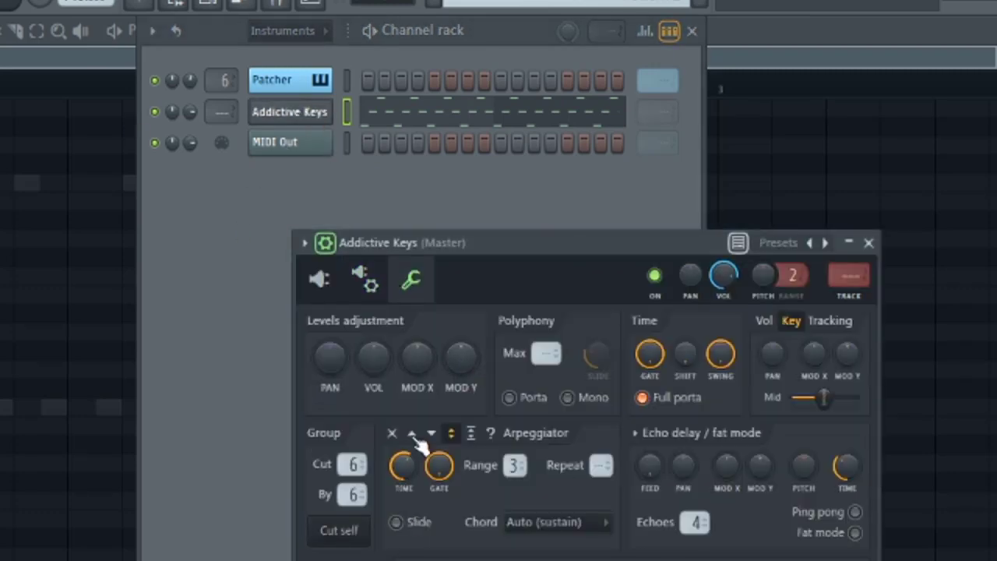
click(869, 242)
key(space)
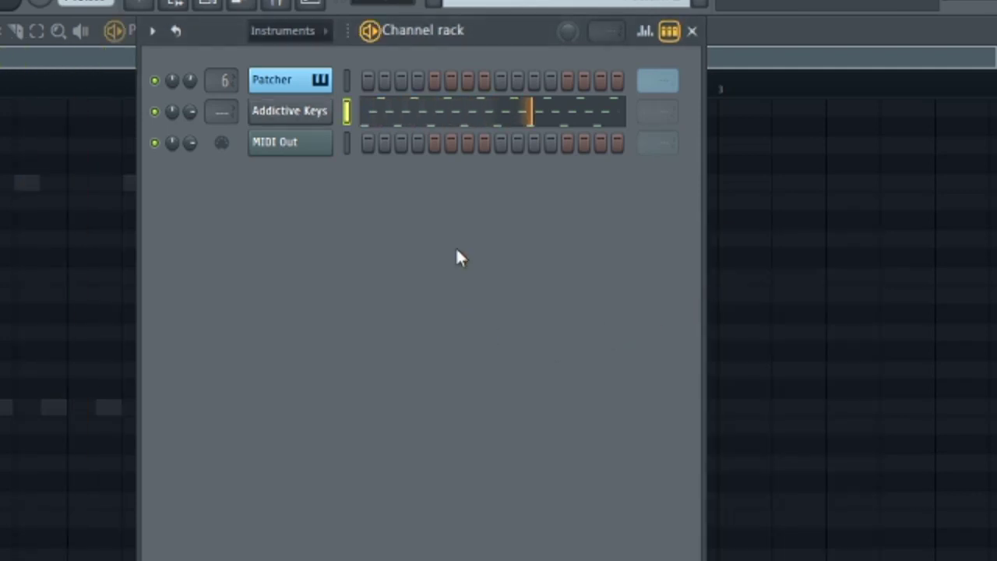
Step: Open the Addictive Keys piano roll without the channel rack in front to examine the burned arpeggio notes
click(408, 111)
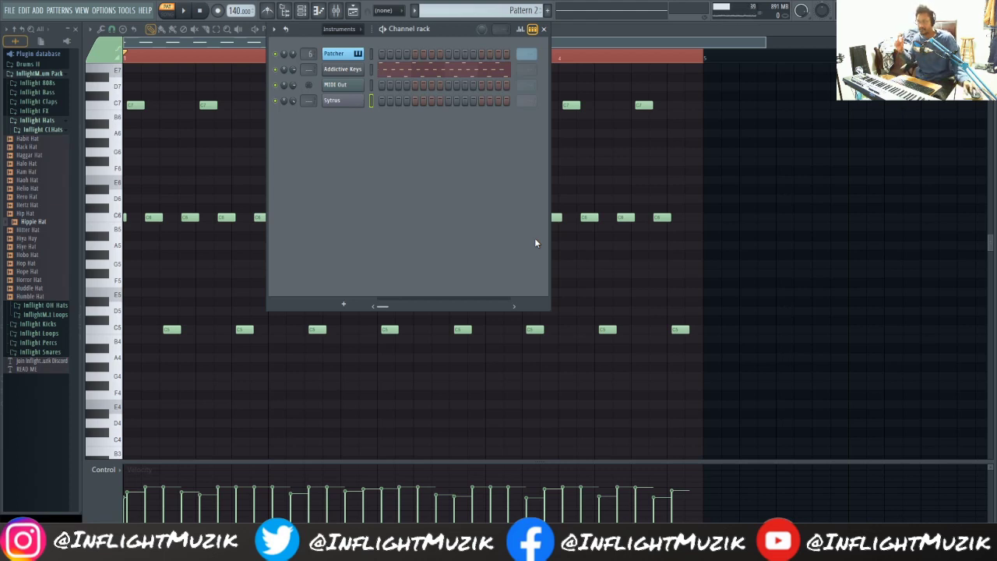
click(591, 32)
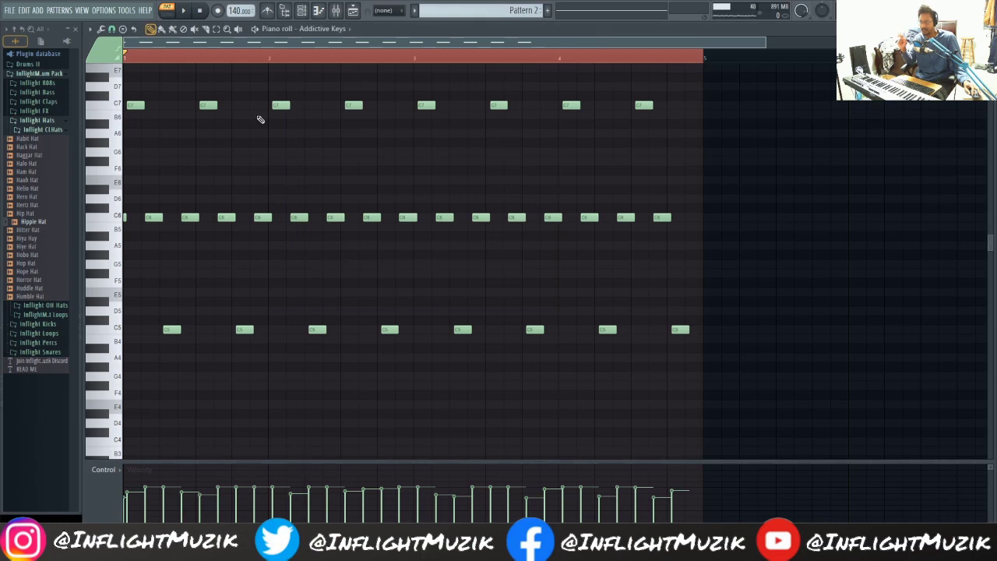